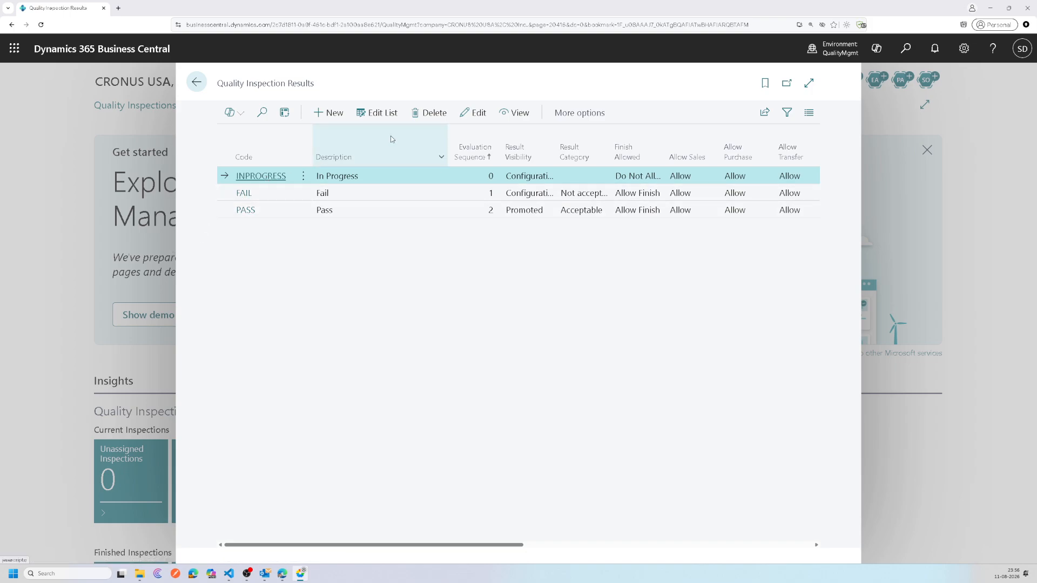
mouse_move(251, 168)
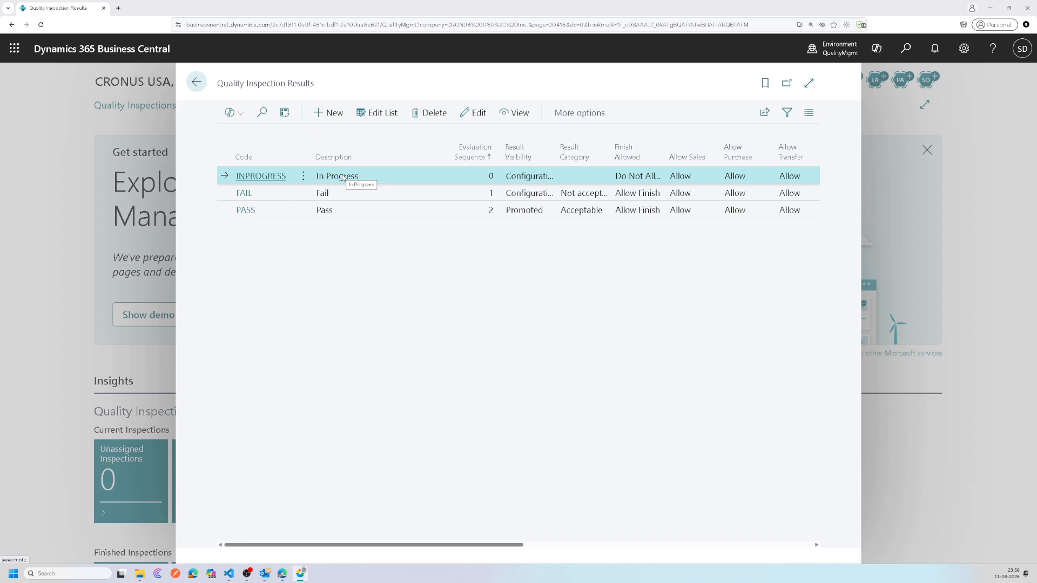
left_click(327, 197)
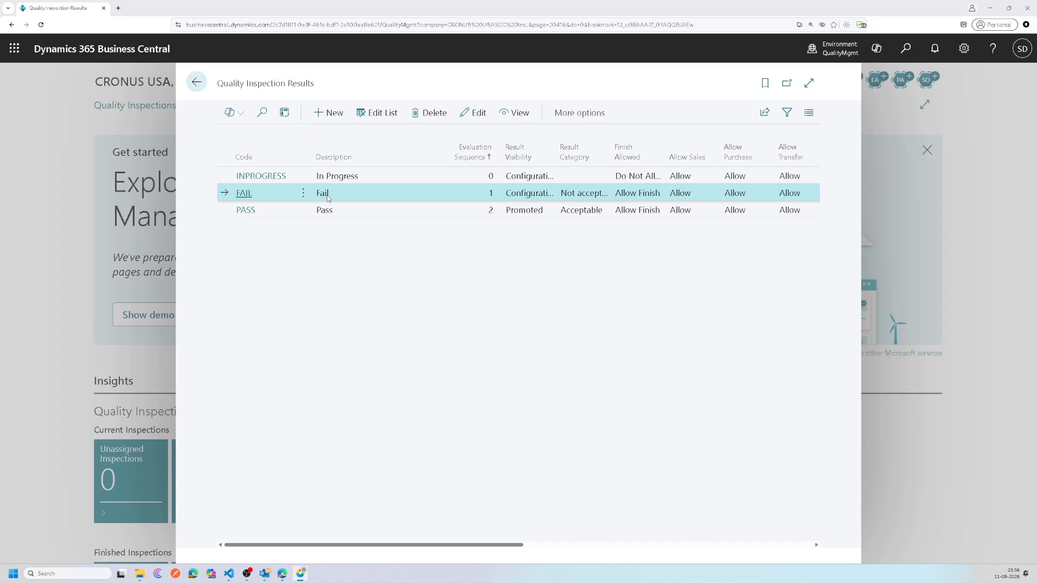
left_click(335, 210)
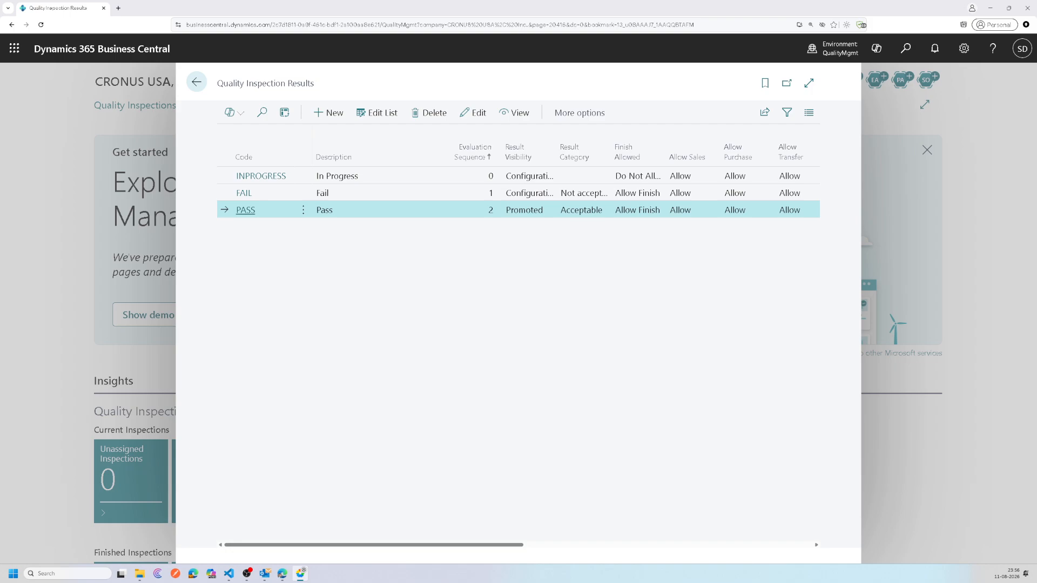
Create a new quality inspection result with code and description Excellent, and return to the results list
left_click(326, 110)
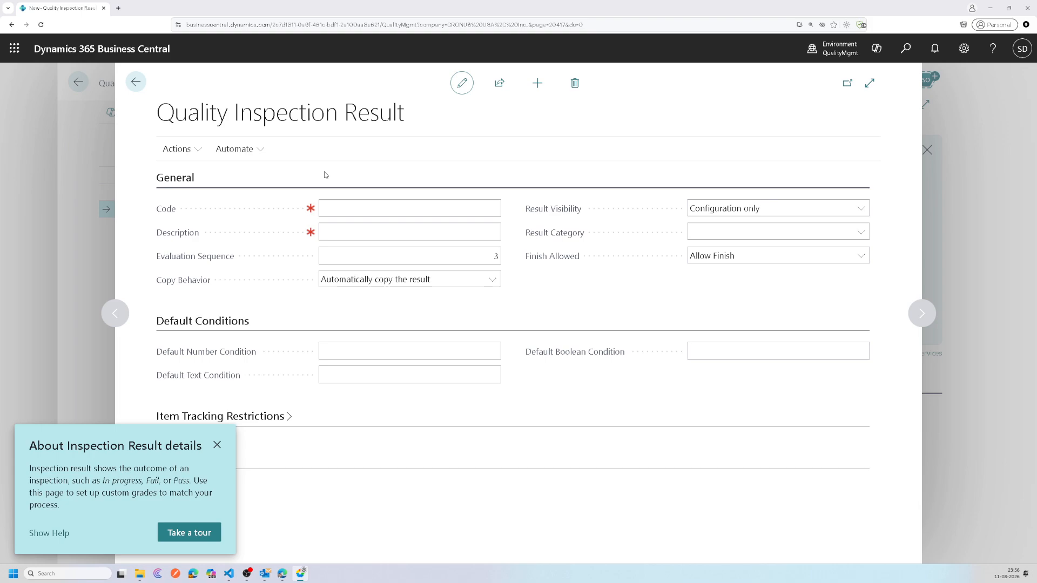
left_click(217, 445)
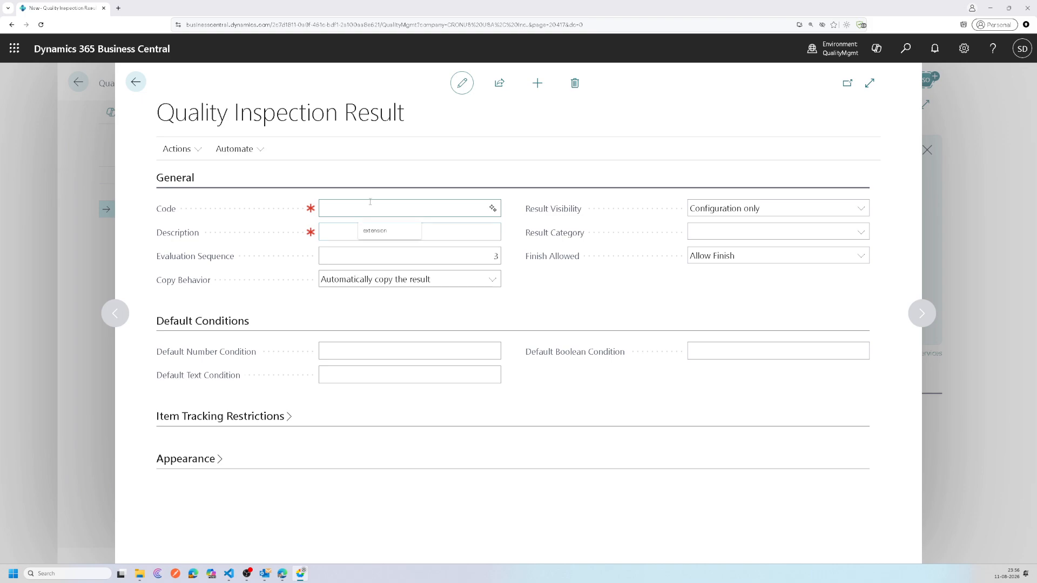
type("Excellent")
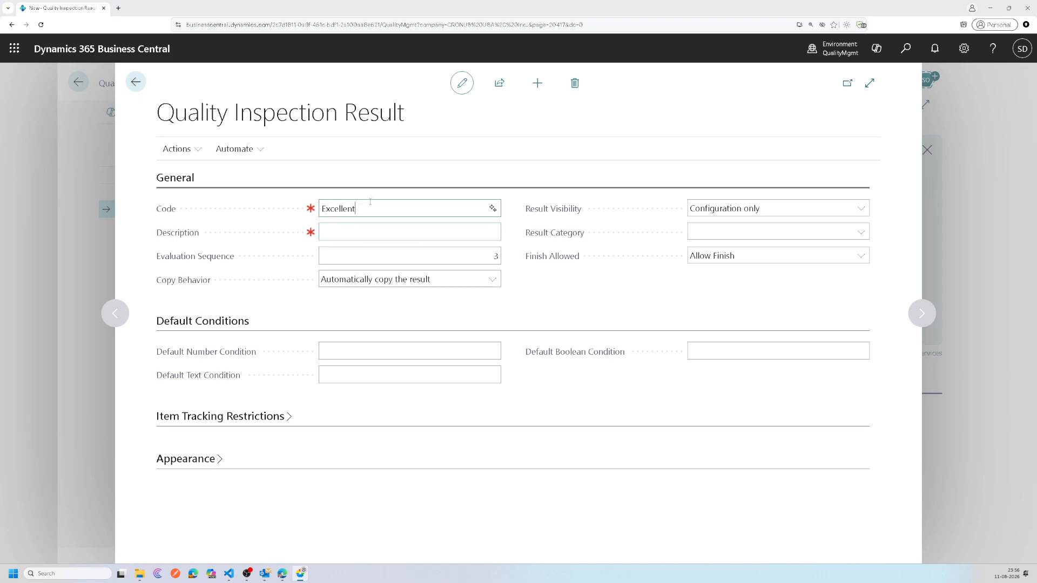
key("Tab")
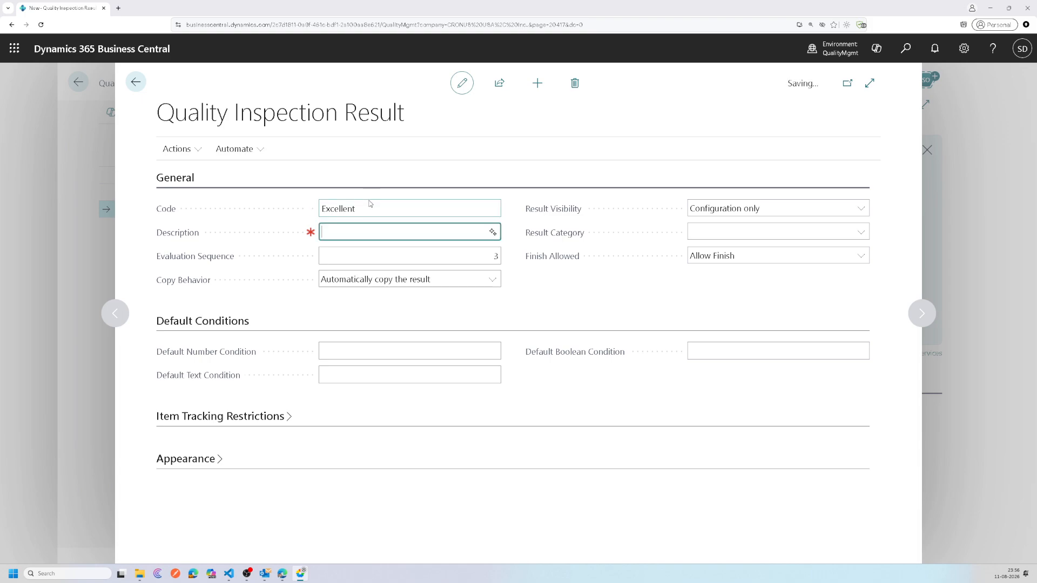
type("Excellent")
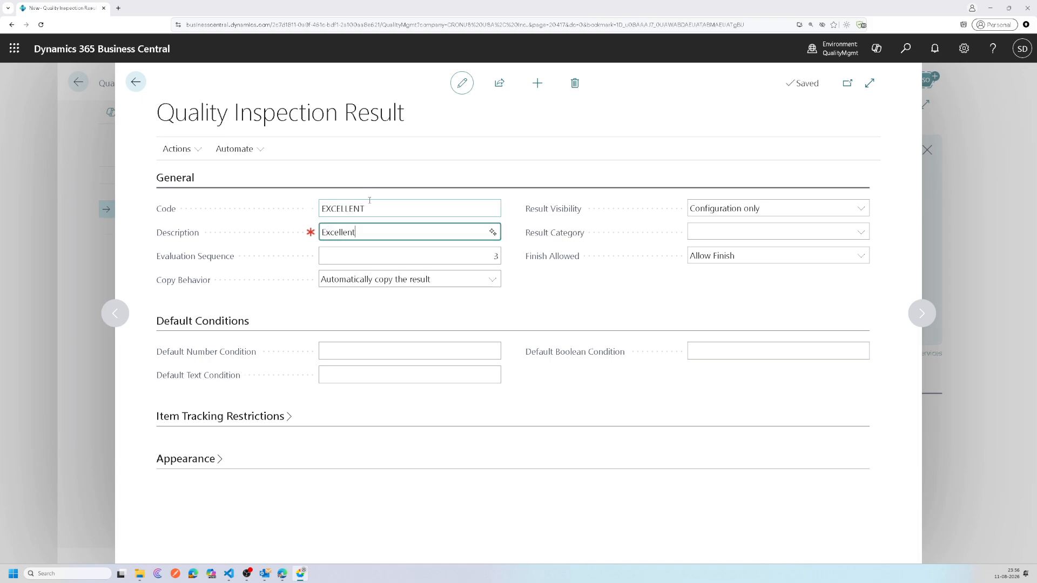
key("Tab")
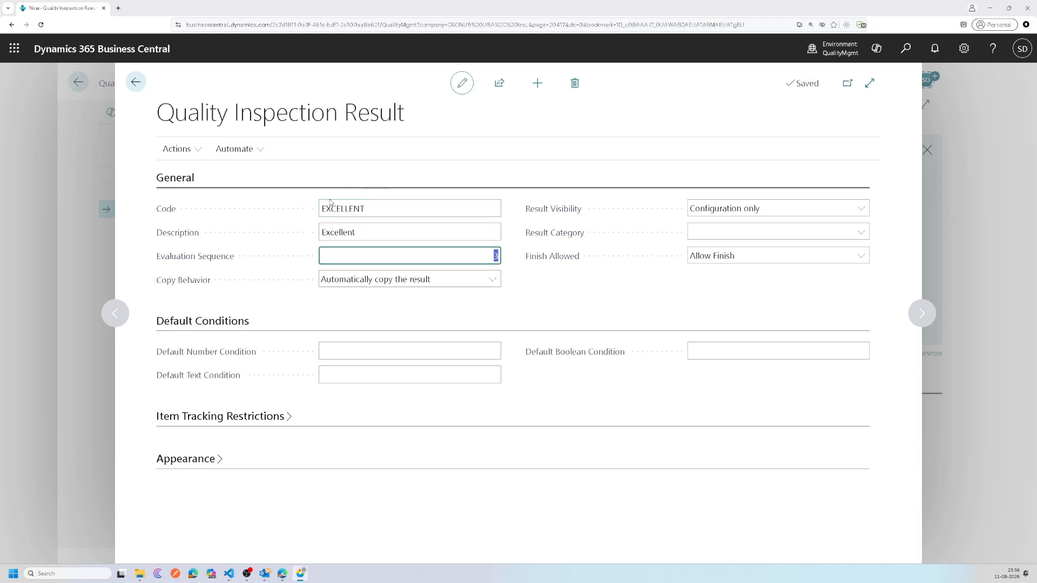
mouse_move(164, 260)
left_click(136, 81)
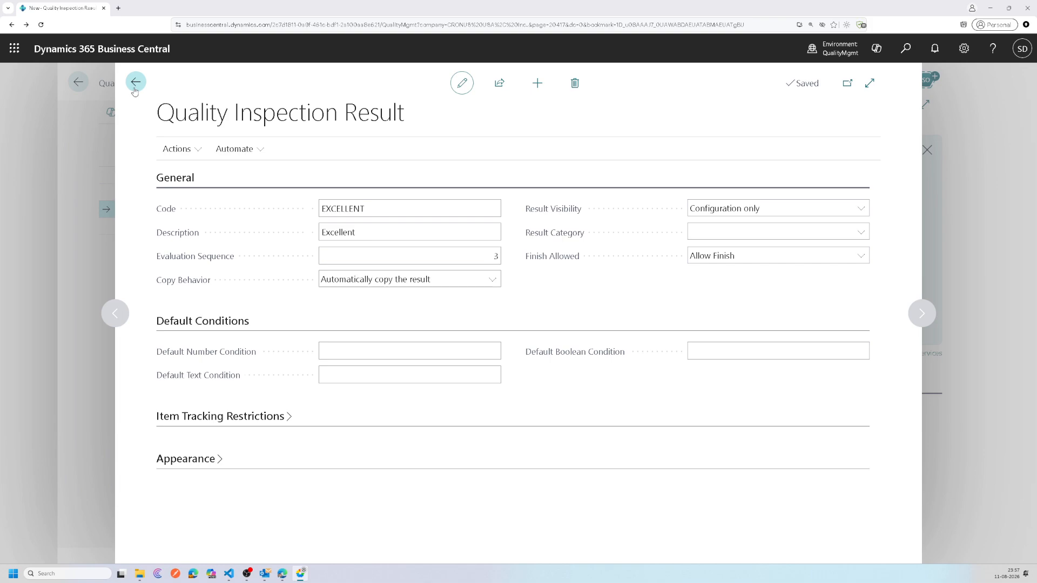
Compare the evaluation sequence of the In Progress, Fail and Pass results, and open the EXCELLENT result's card
left_click(336, 180)
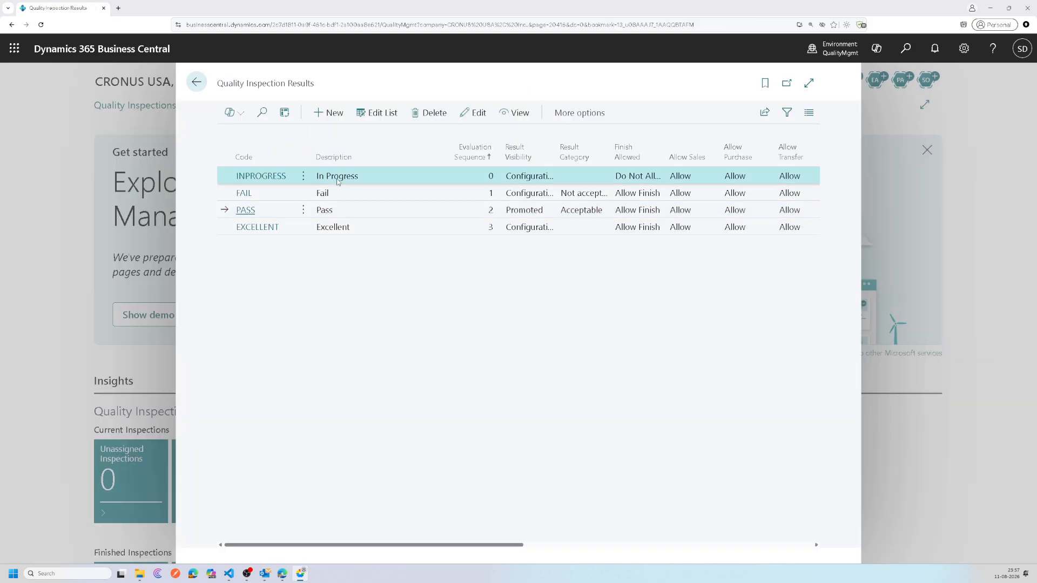
left_click(337, 197)
left_click(340, 210)
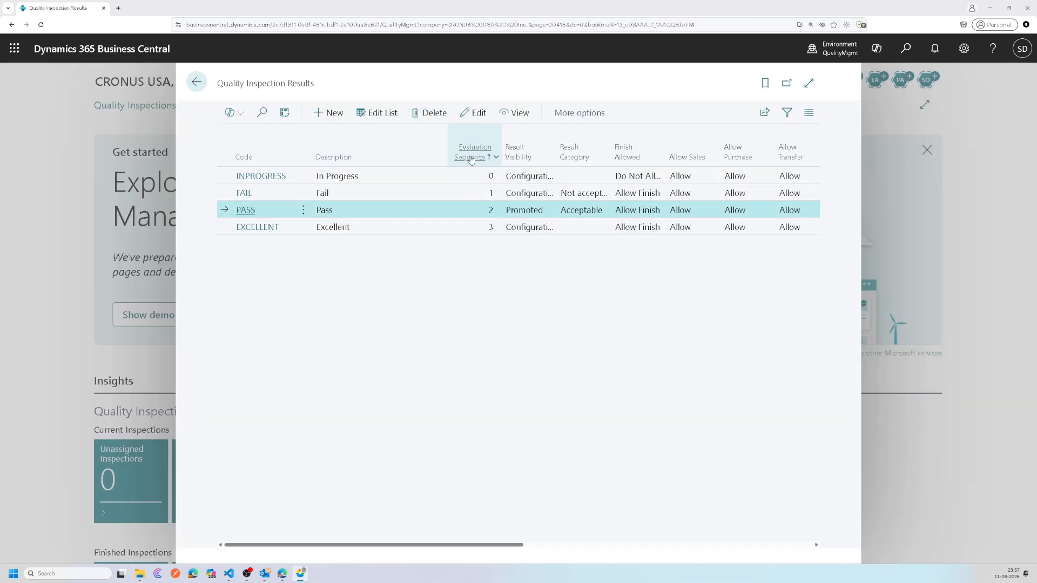
mouse_move(471, 159)
left_click(479, 180)
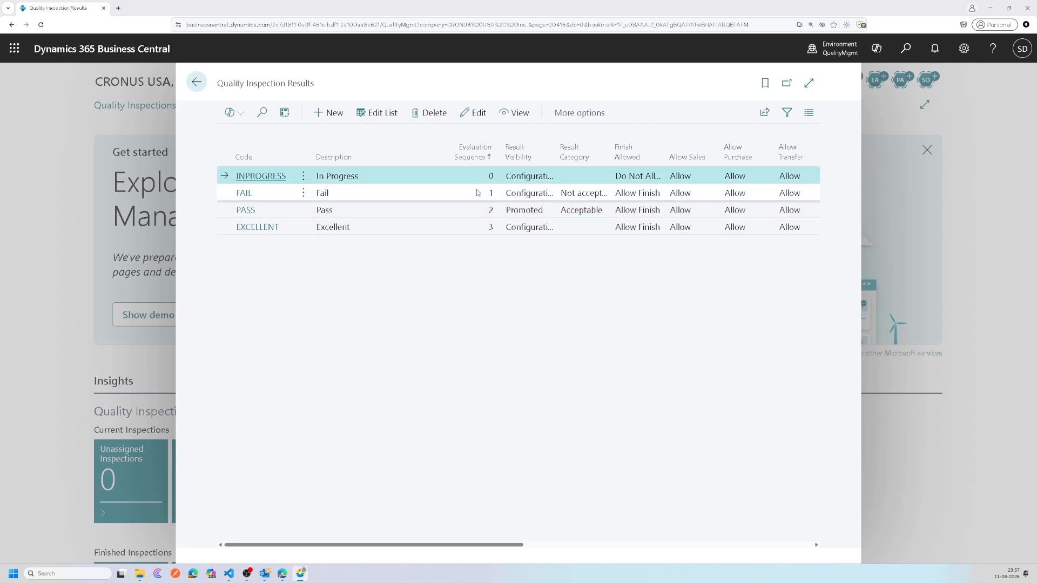
left_click(477, 195)
left_click(478, 206)
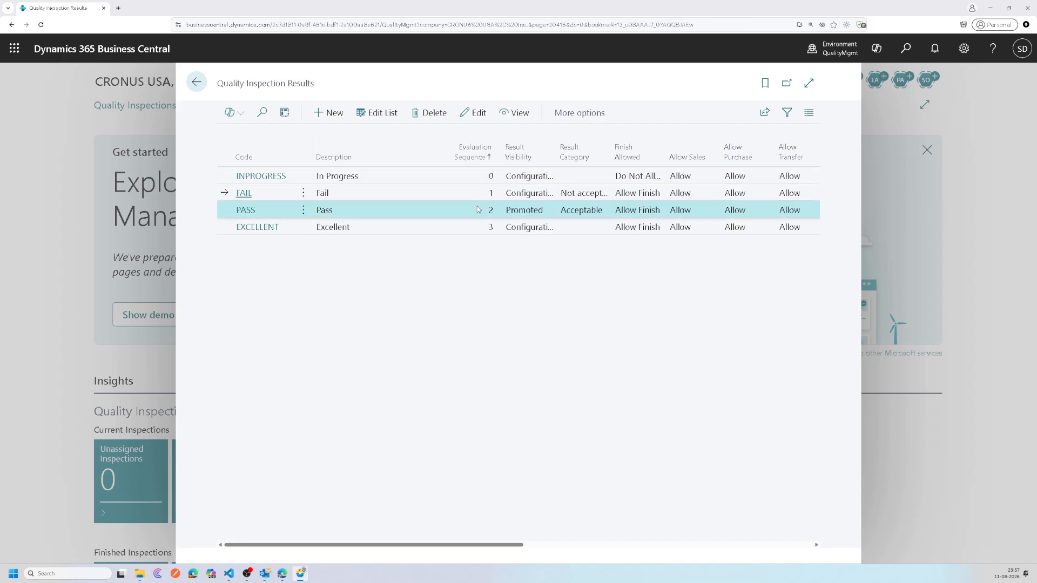
left_click(487, 179)
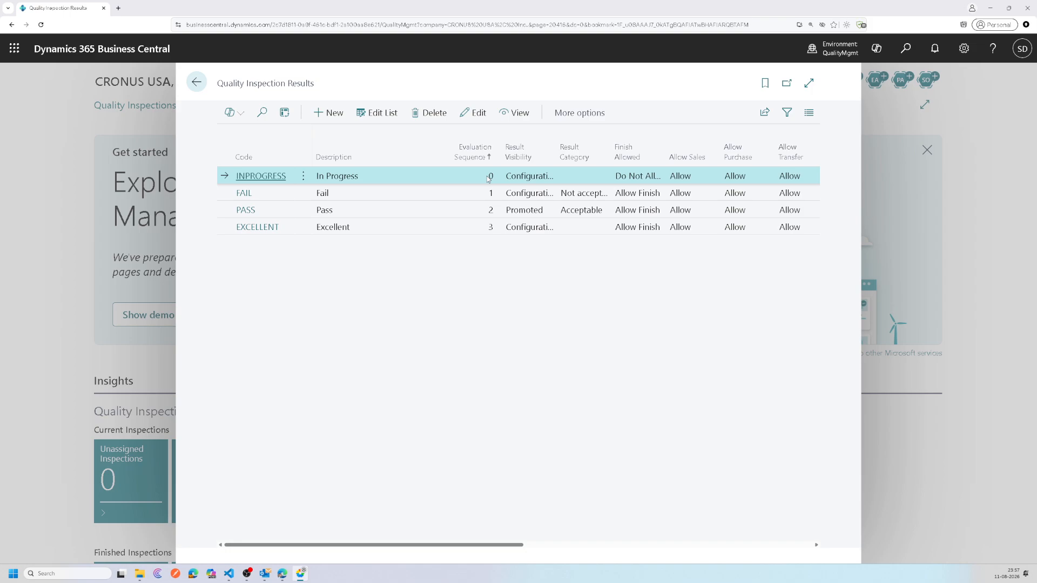
left_click(487, 194)
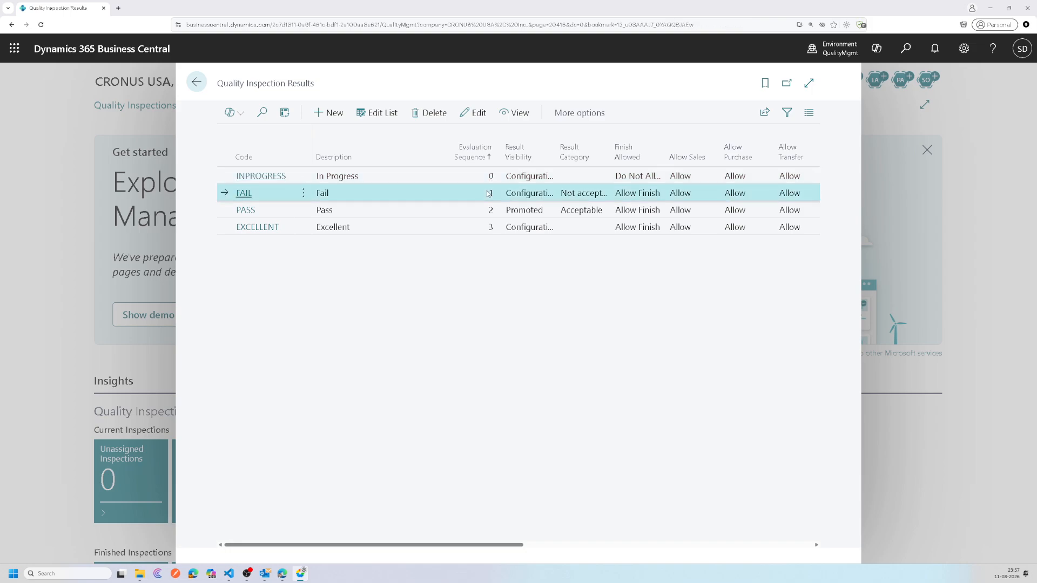
left_click(488, 211)
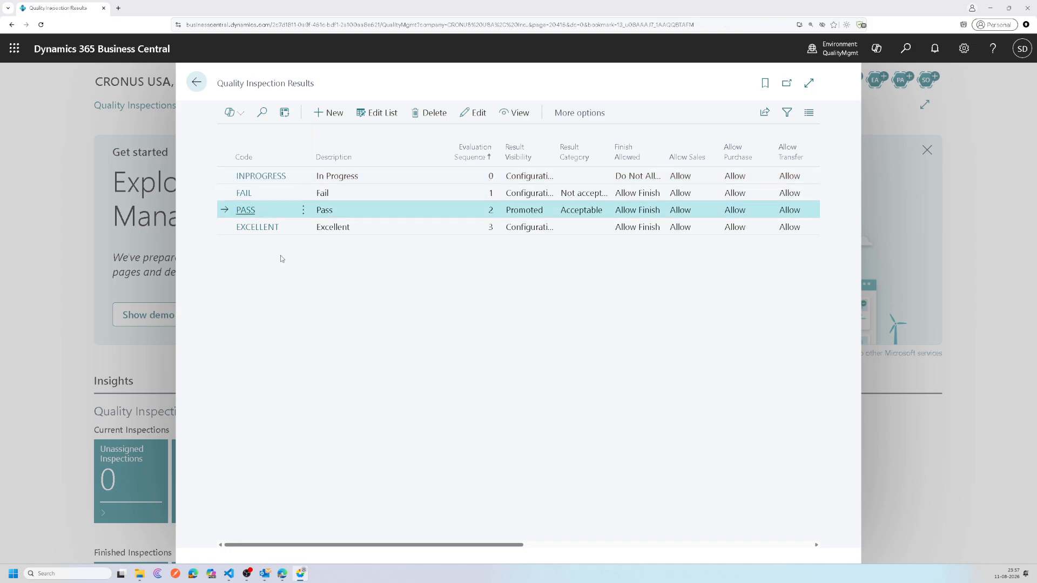
left_click(257, 228)
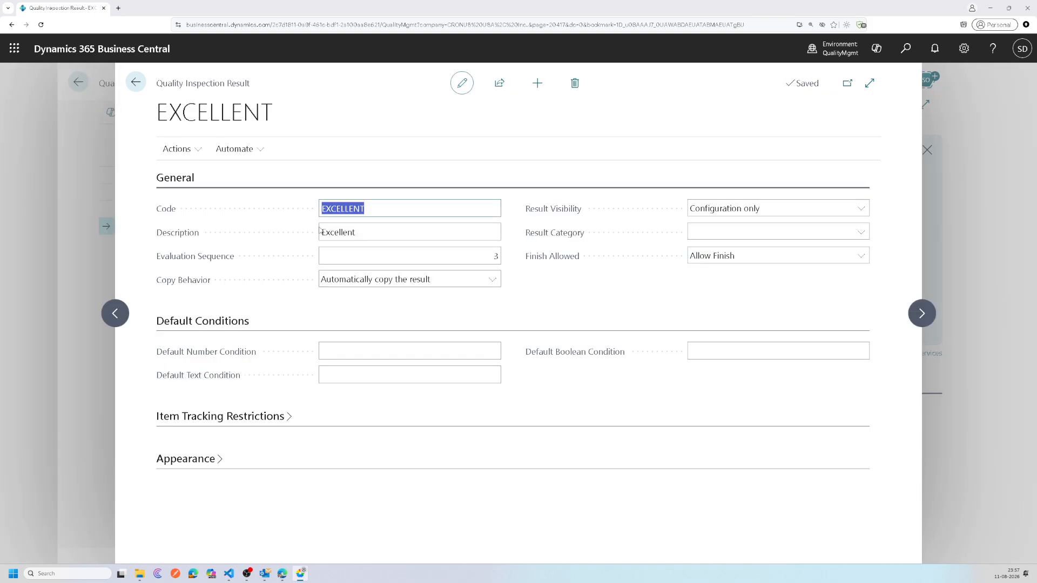
Try clearing the EXCELLENT result's evaluation sequence and setting it to 1, and refresh the page to discard the change
left_click(440, 259)
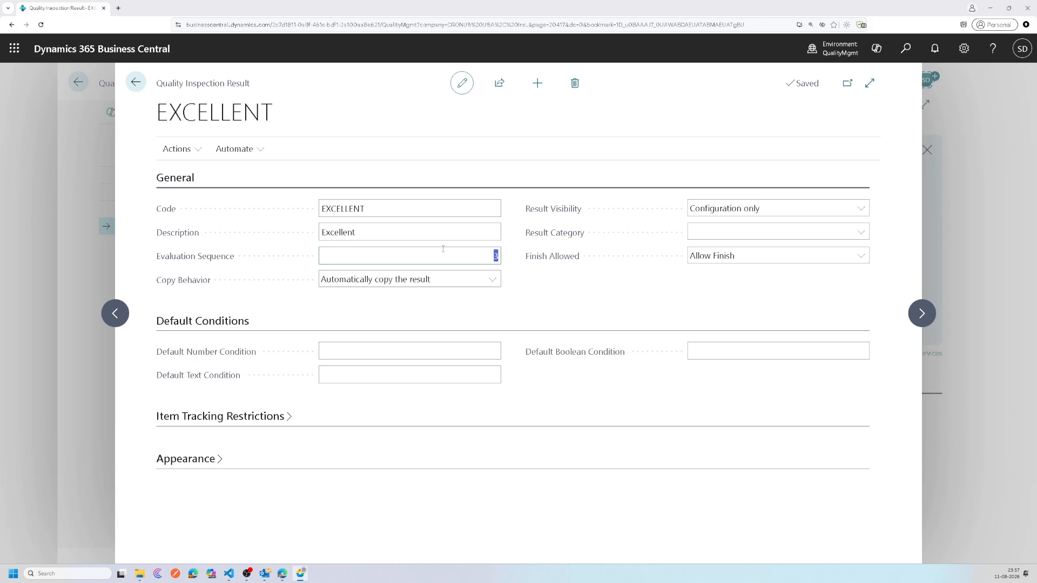
key("BackSpace")
key("Tab")
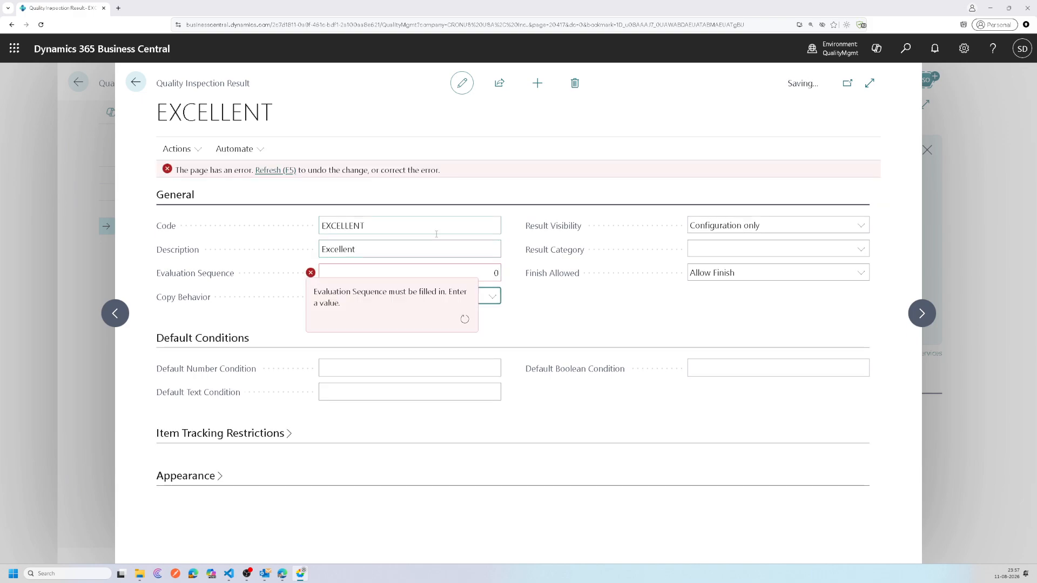
left_click(468, 271)
type("1")
key("Tab")
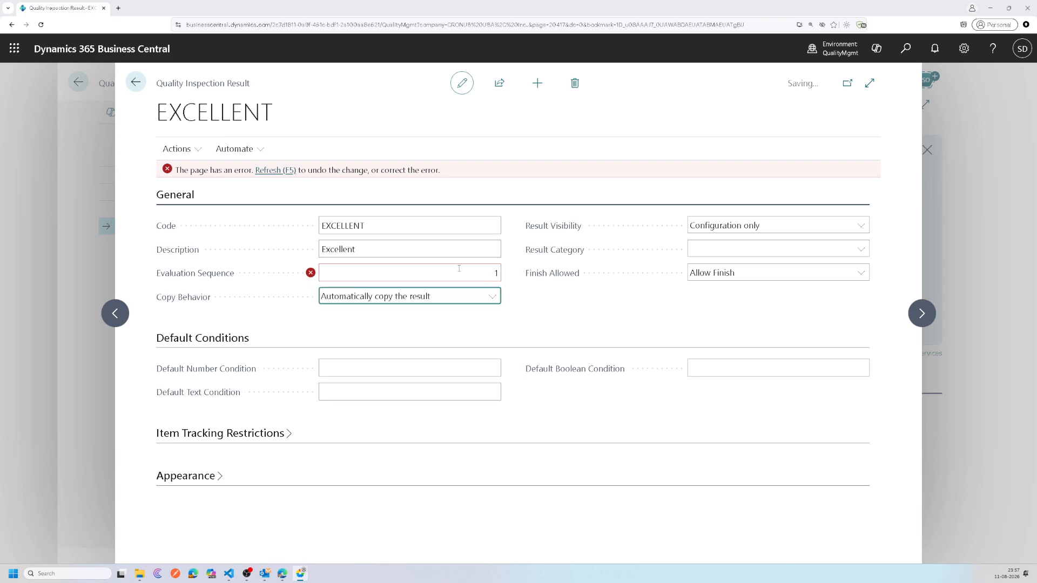
mouse_move(310, 274)
left_click(272, 170)
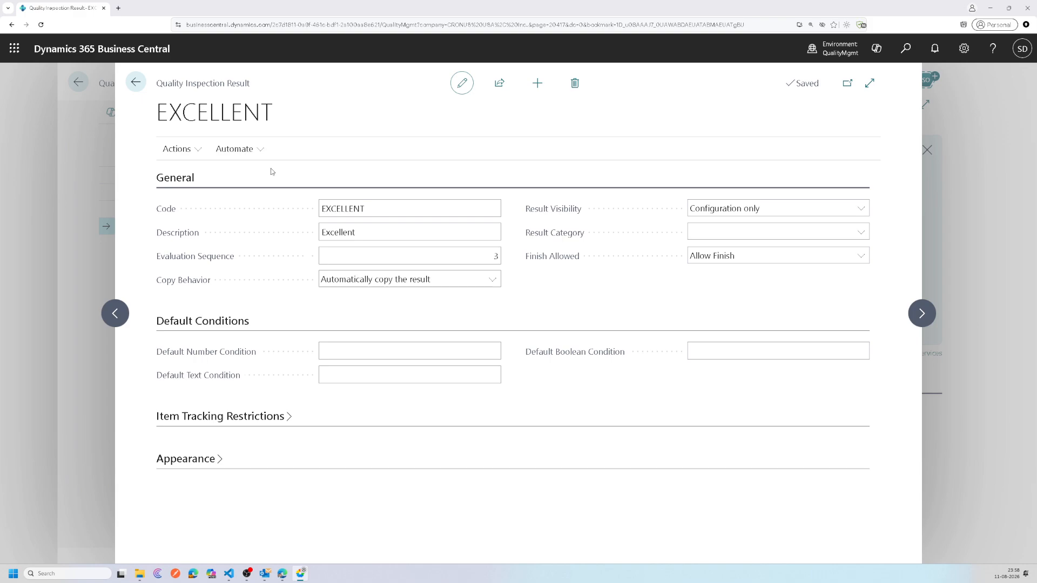
Set the EXCELLENT result's Result Visibility to Promoted
left_click(412, 255)
mouse_move(194, 267)
left_click(760, 208)
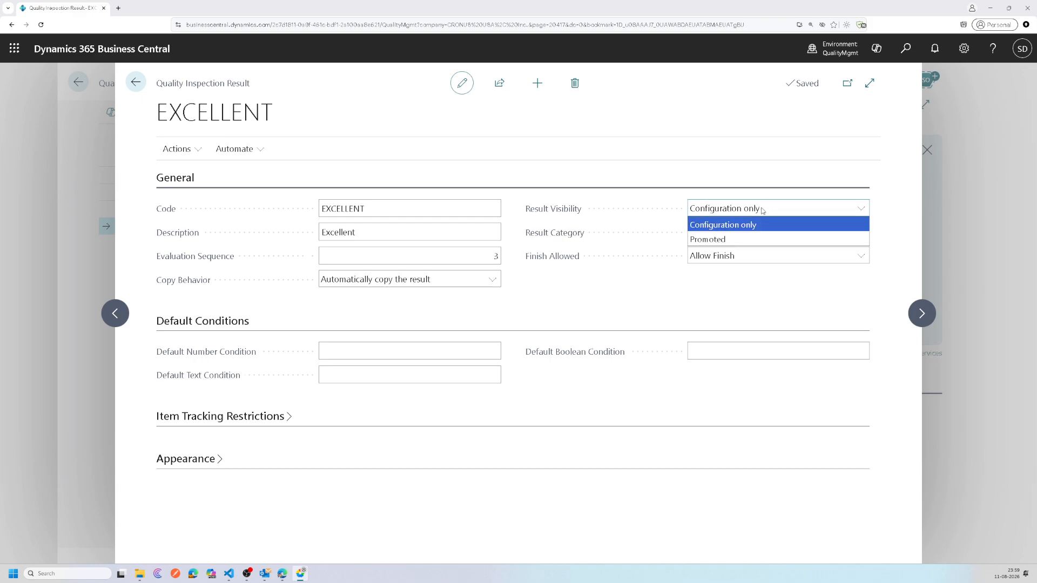
left_click(744, 239)
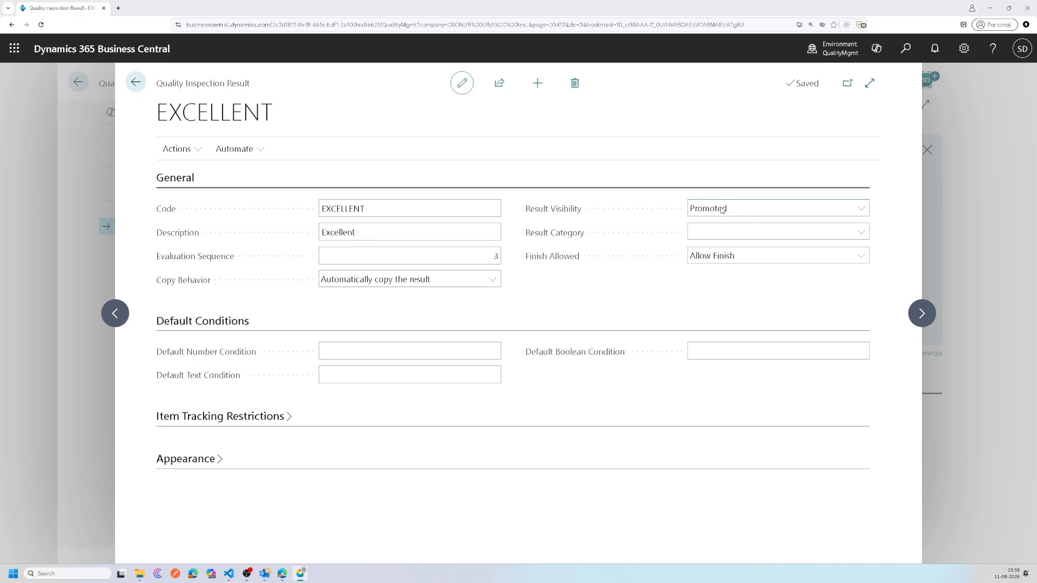
Expand the Appearance section and view the available override styles for the EXCELLENT result without choosing one
left_click(203, 463)
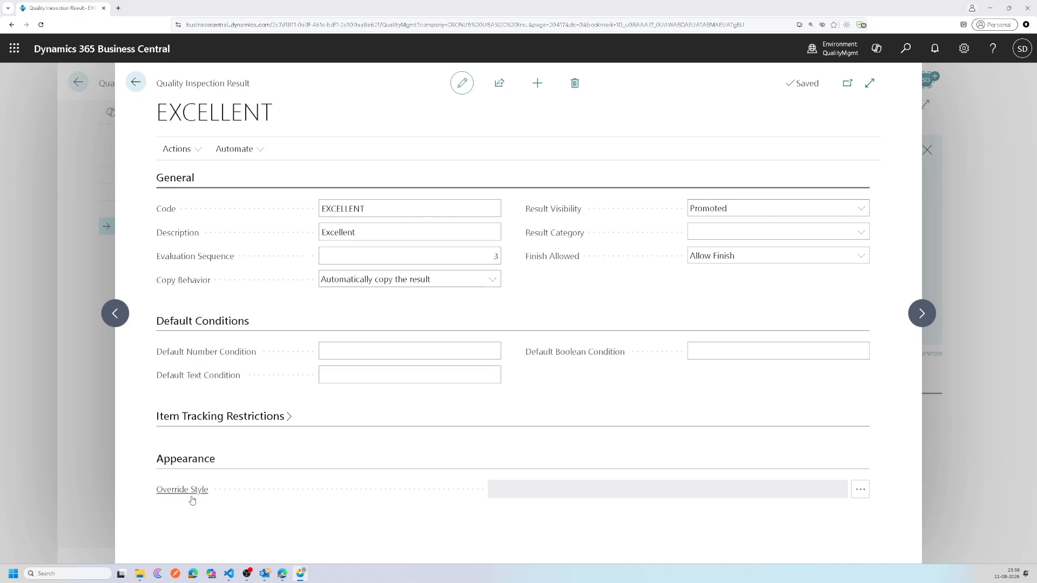
left_click_drag(152, 491, 190, 509)
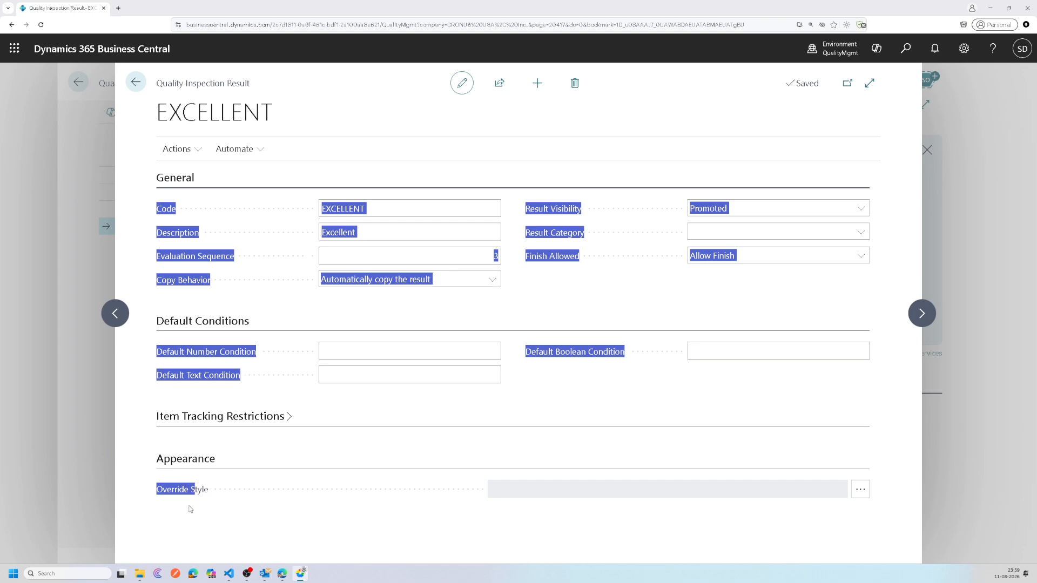
left_click(730, 208)
left_click(731, 209)
left_click(731, 230)
left_click(731, 231)
left_click(704, 350)
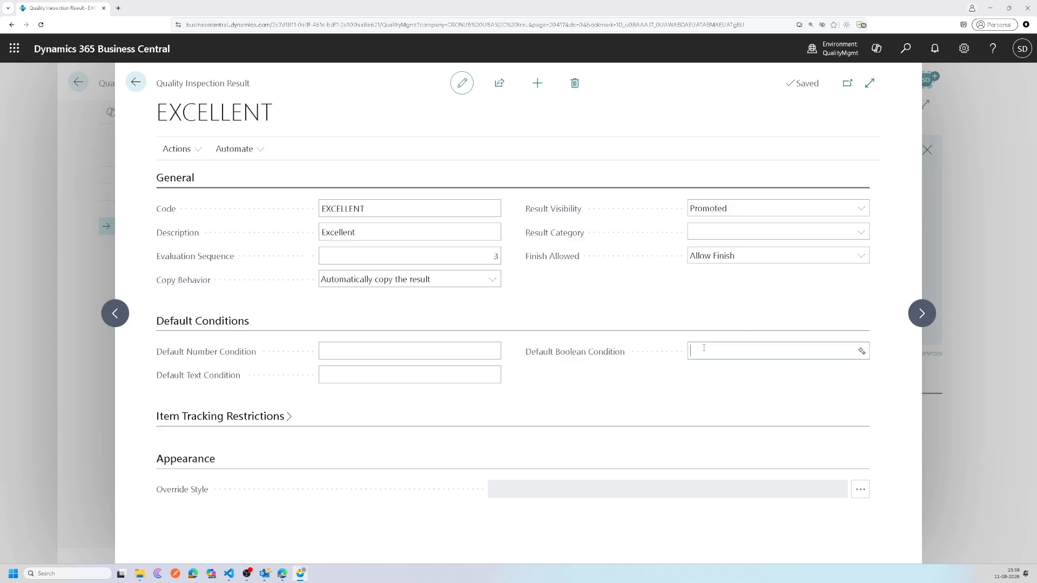
left_click(861, 494)
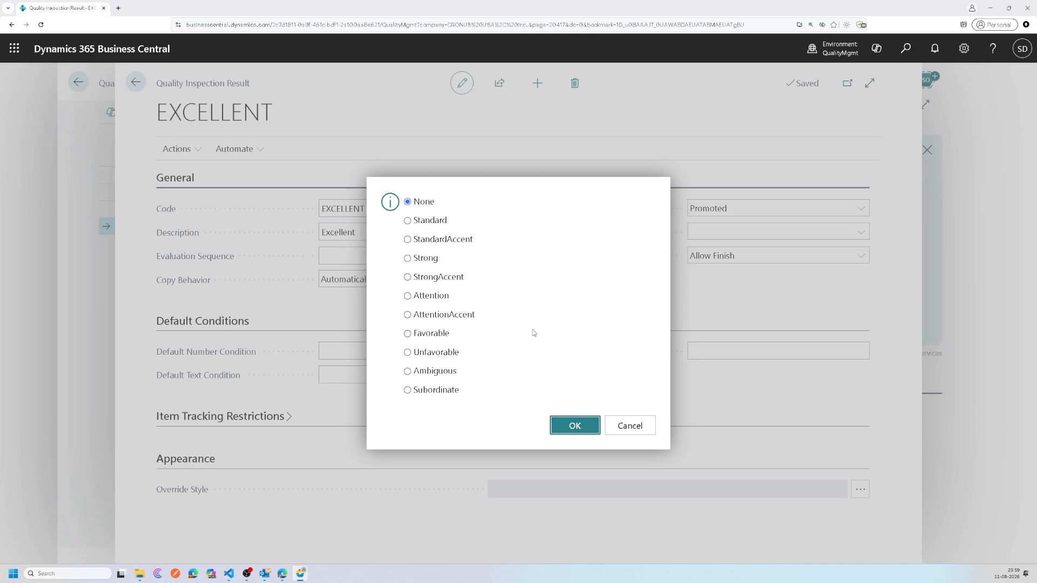
left_click(630, 426)
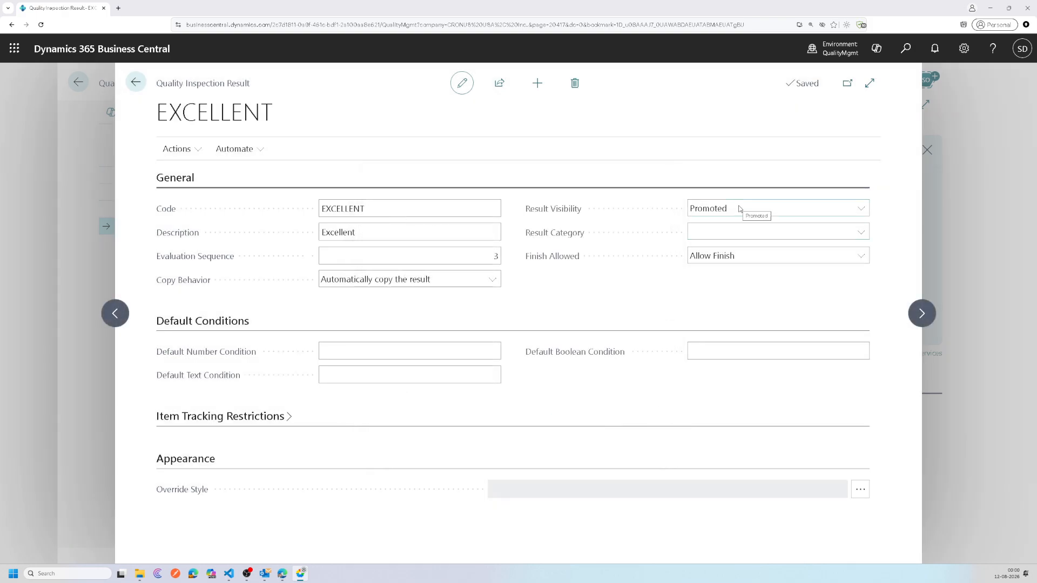
Try Favorable and Attention as the EXCELLENT result's override style, and cancel the selection
left_click(863, 489)
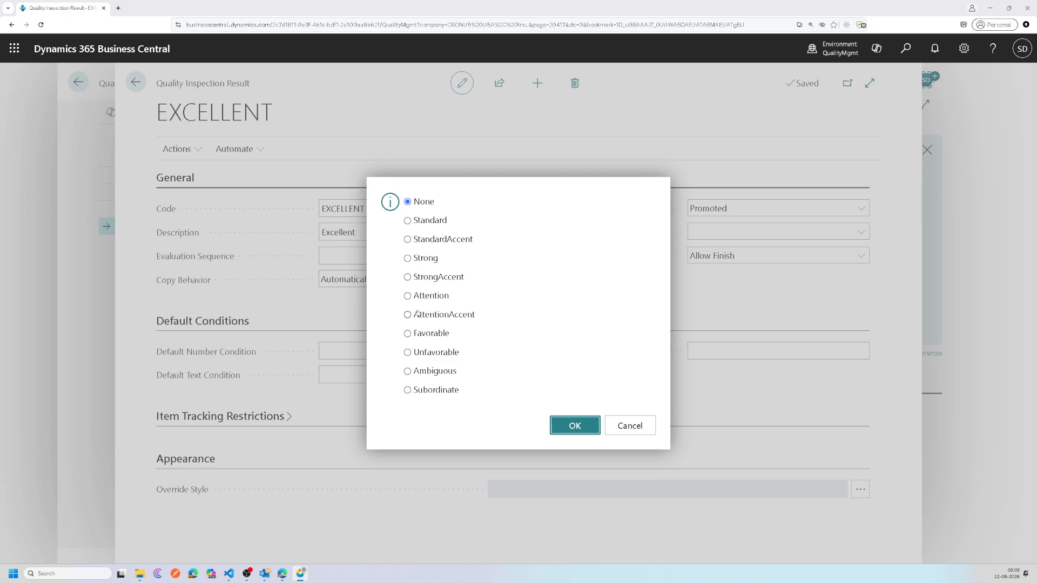
left_click(435, 337)
left_click(438, 298)
left_click(633, 425)
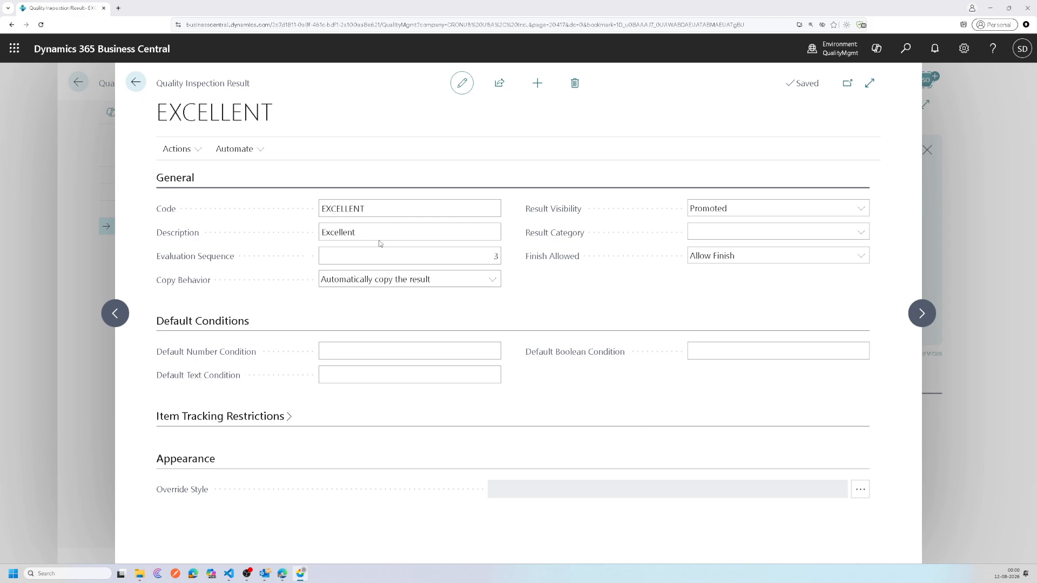
Read the Result Category help text and view its options, and return to the quality inspection results list
left_click(564, 233)
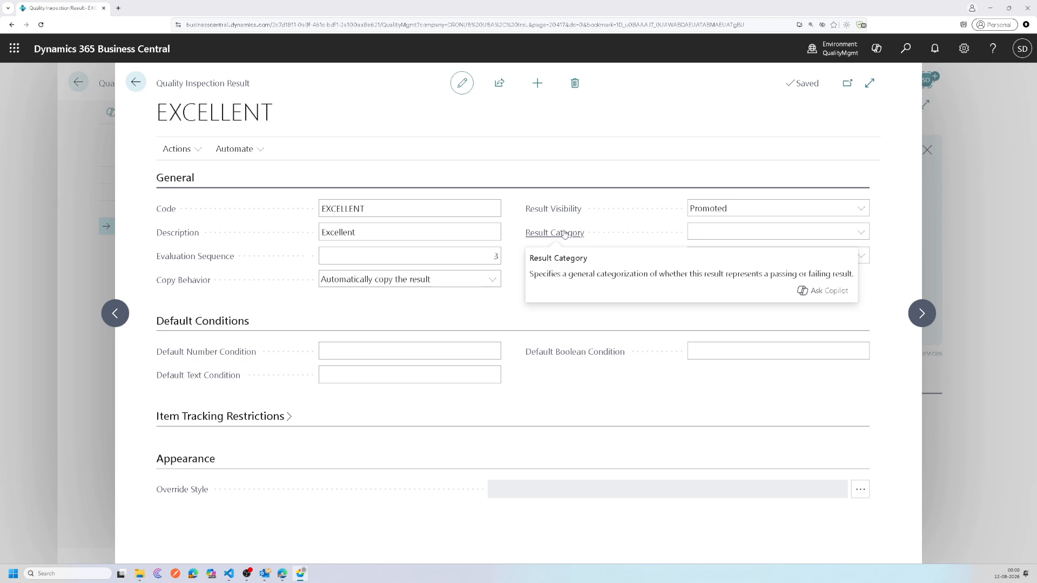
left_click(775, 232)
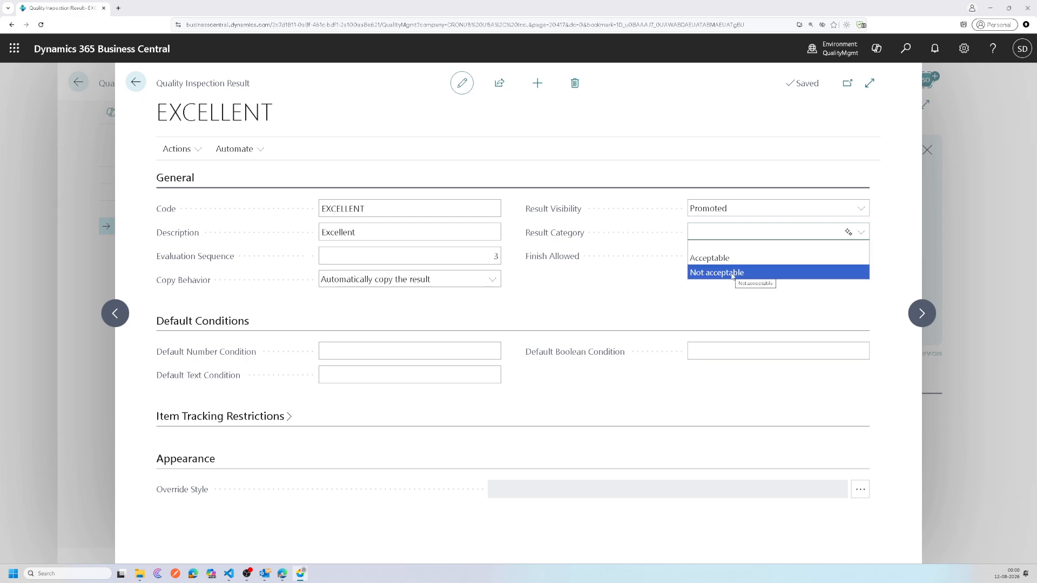
left_click(655, 282)
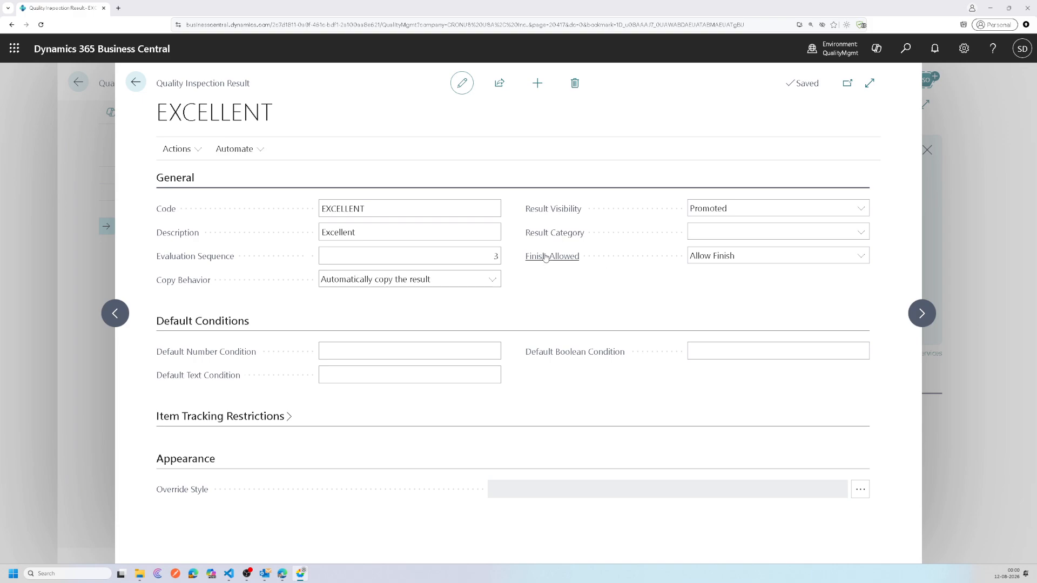
mouse_move(550, 261)
left_click(135, 83)
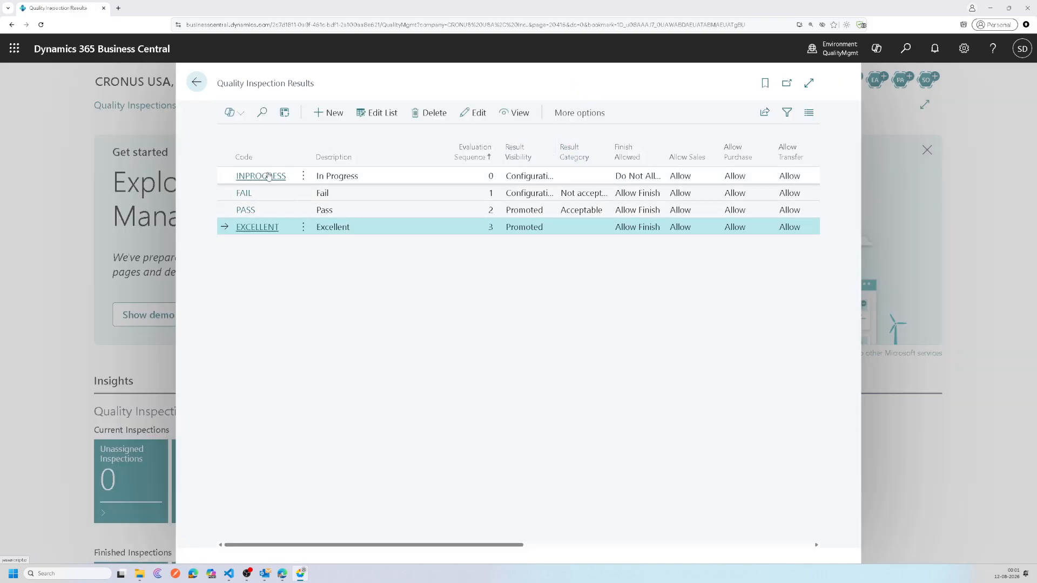
Widen the Result Category column in the quality inspection results list and compare the categories of the listed results
left_click(585, 180)
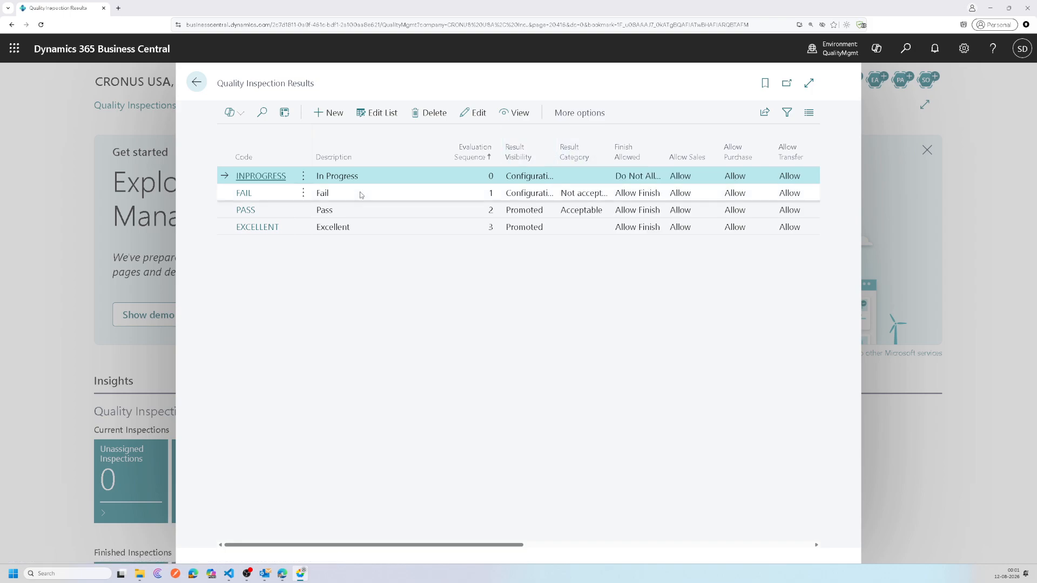
left_click(255, 198)
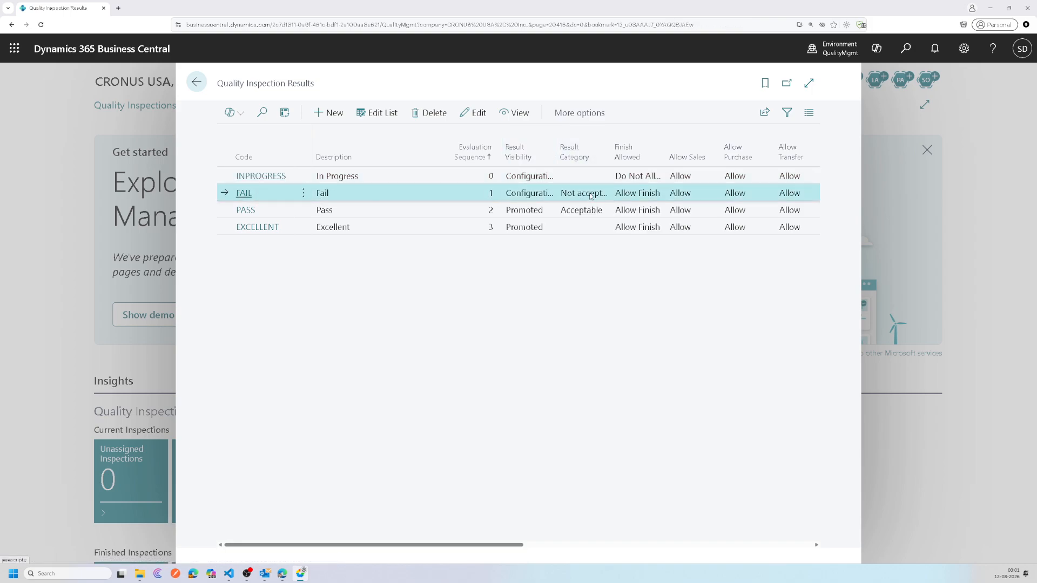
double_click(609, 148)
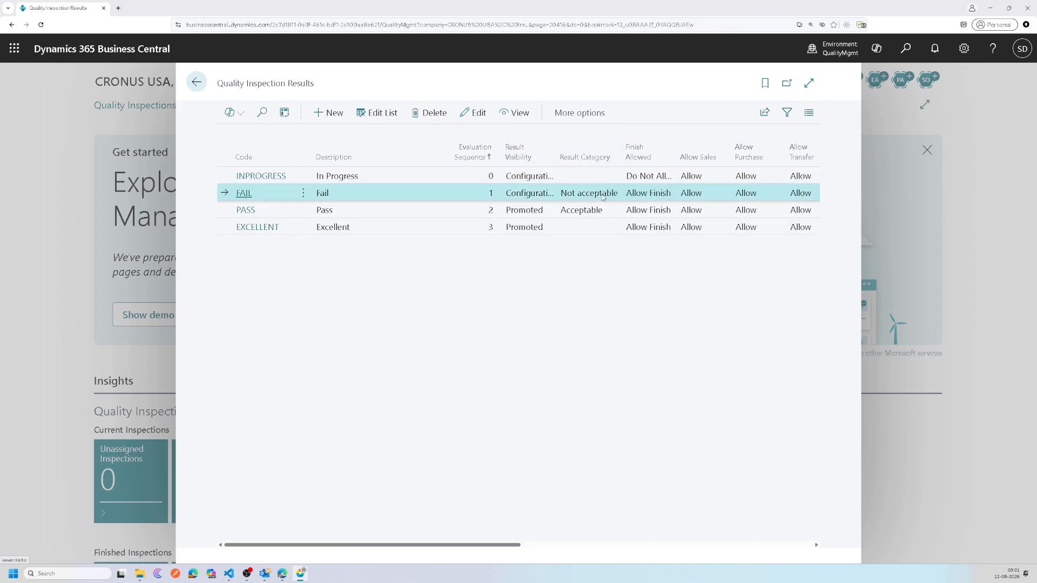
left_click(595, 208)
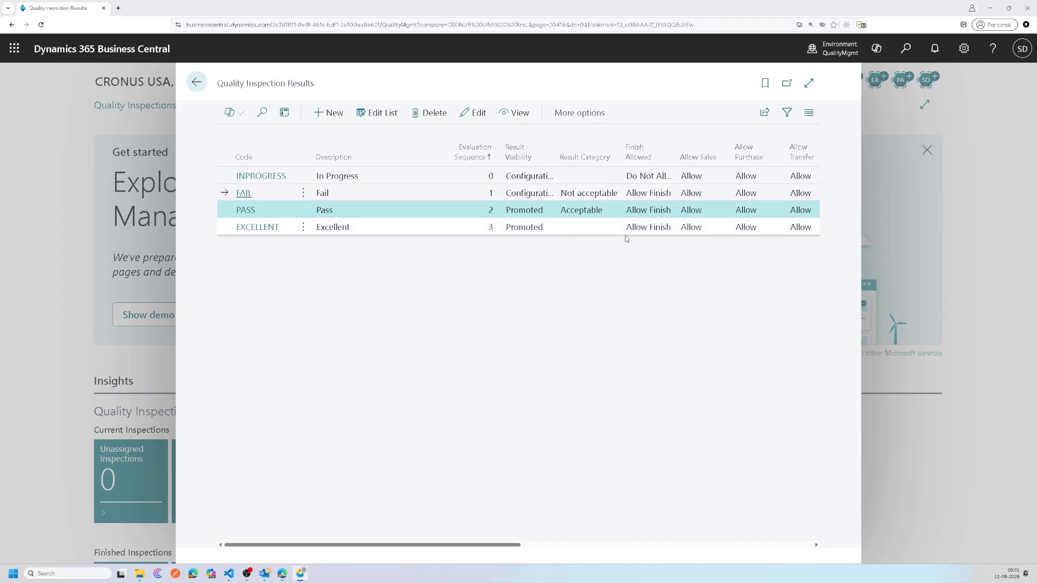
Open the EXCELLENT result, collapse its General and Appearance sections to examine the Default Conditions, and return to the results list
left_click(265, 229)
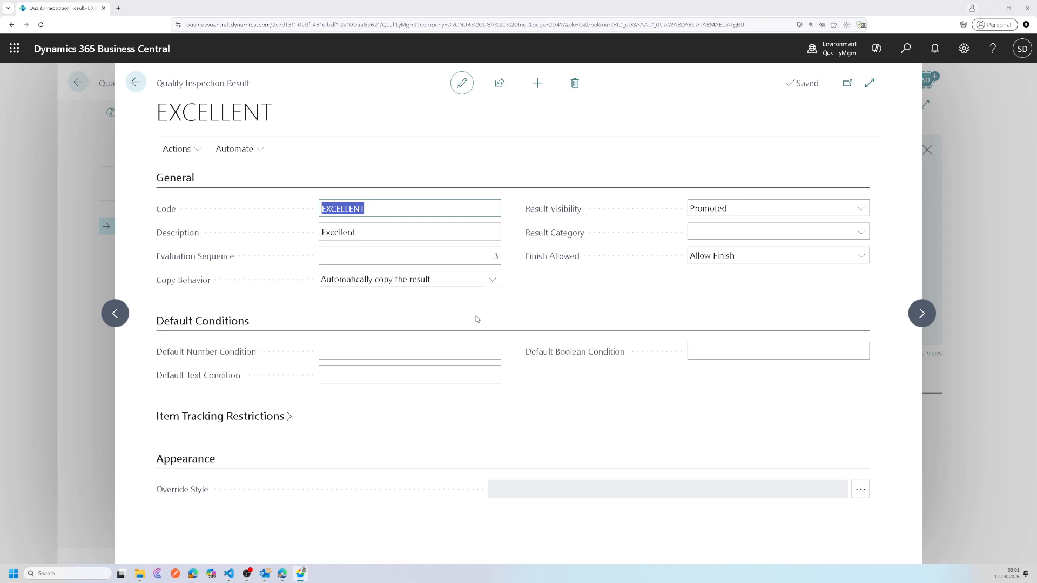
left_click(180, 179)
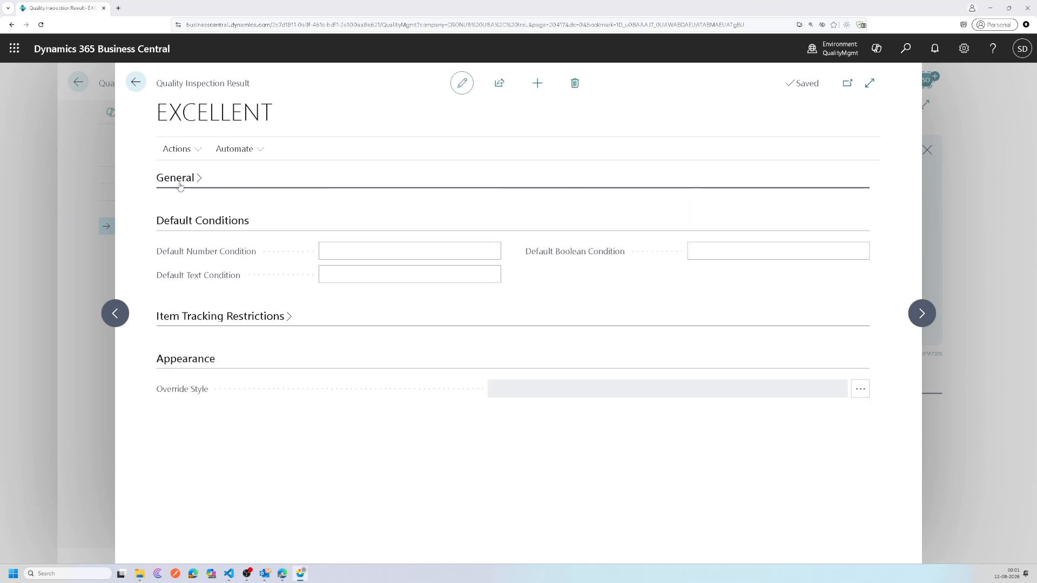
left_click(191, 359)
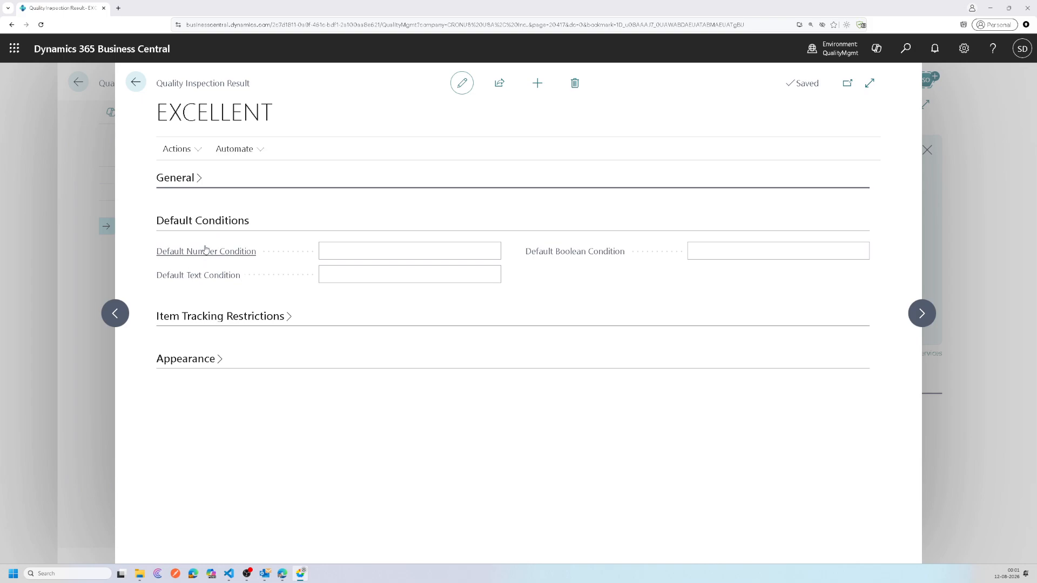
mouse_move(207, 250)
left_click(135, 85)
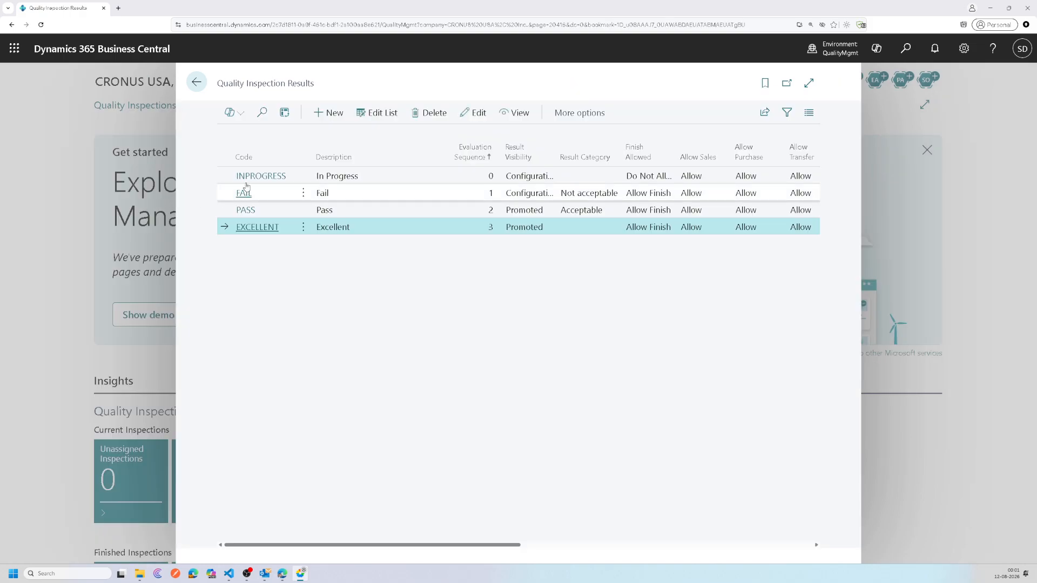
Open the FAIL result, examine its default number, text and boolean conditions, and collapse the Default Conditions section
left_click(241, 195)
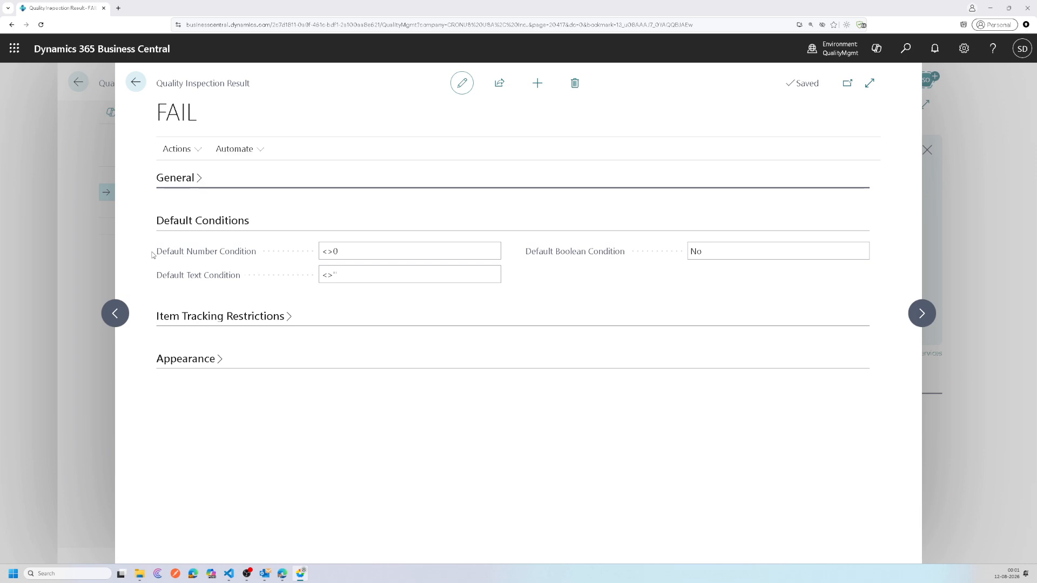
left_click_drag(156, 253, 193, 254)
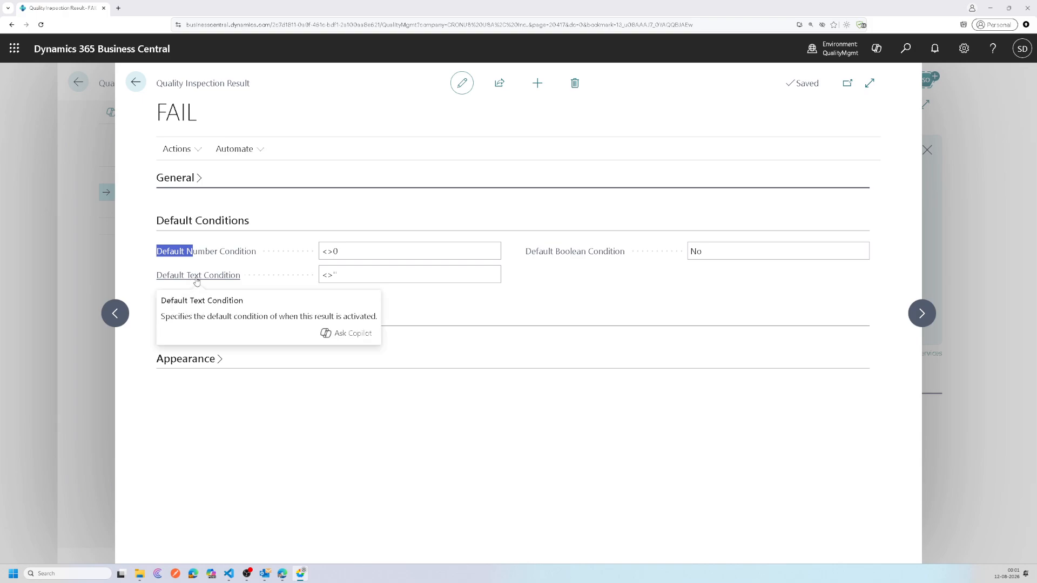
left_click(348, 273)
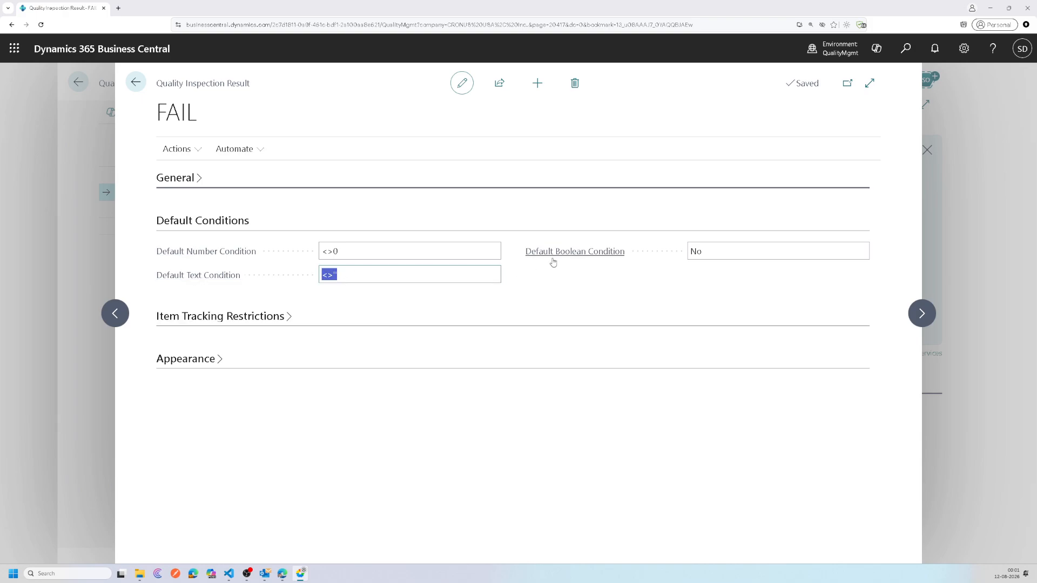
left_click(748, 246)
left_click_drag(748, 246, 688, 249)
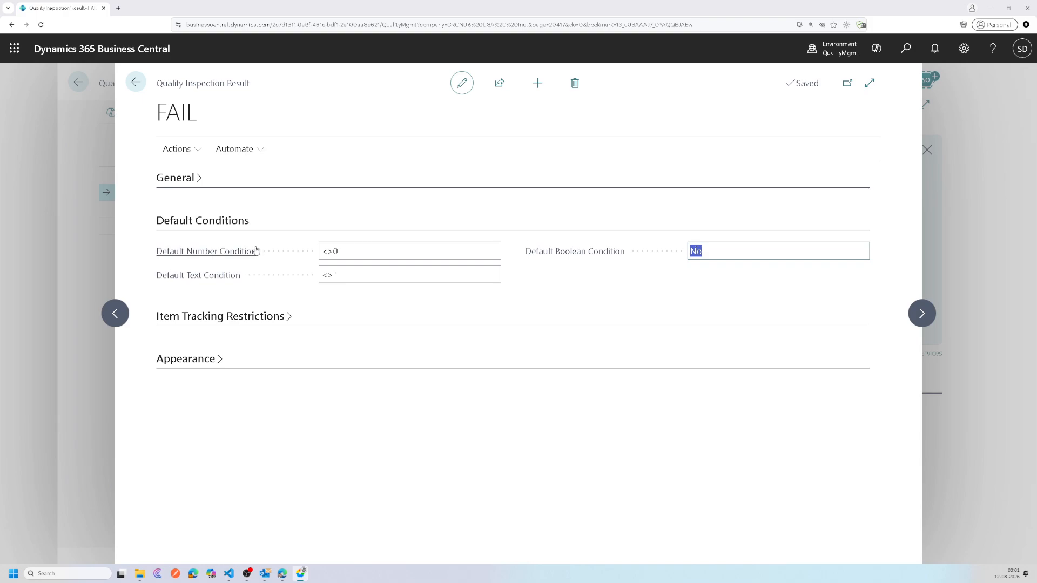
left_click(203, 221)
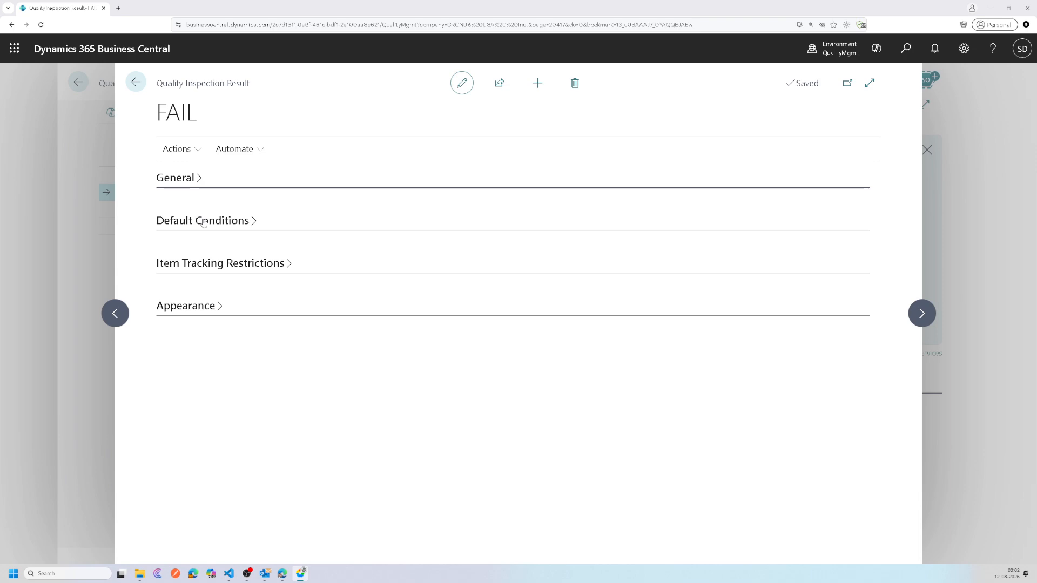
Set the FAIL result's Purchase restriction under Item Tracking Restrictions to Block, and return to the results list
left_click(247, 263)
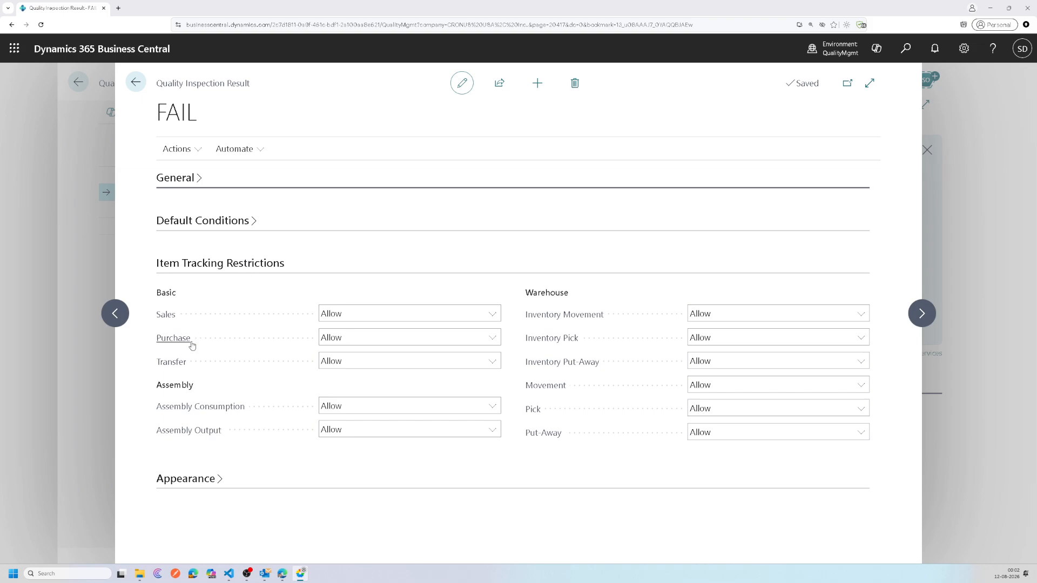
mouse_move(189, 343)
left_click(362, 337)
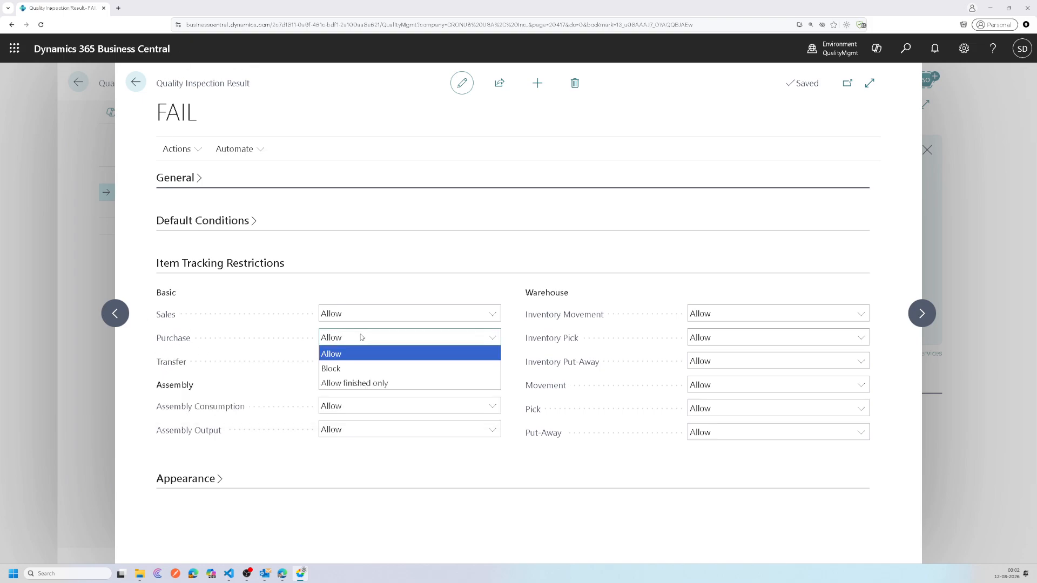
left_click(395, 368)
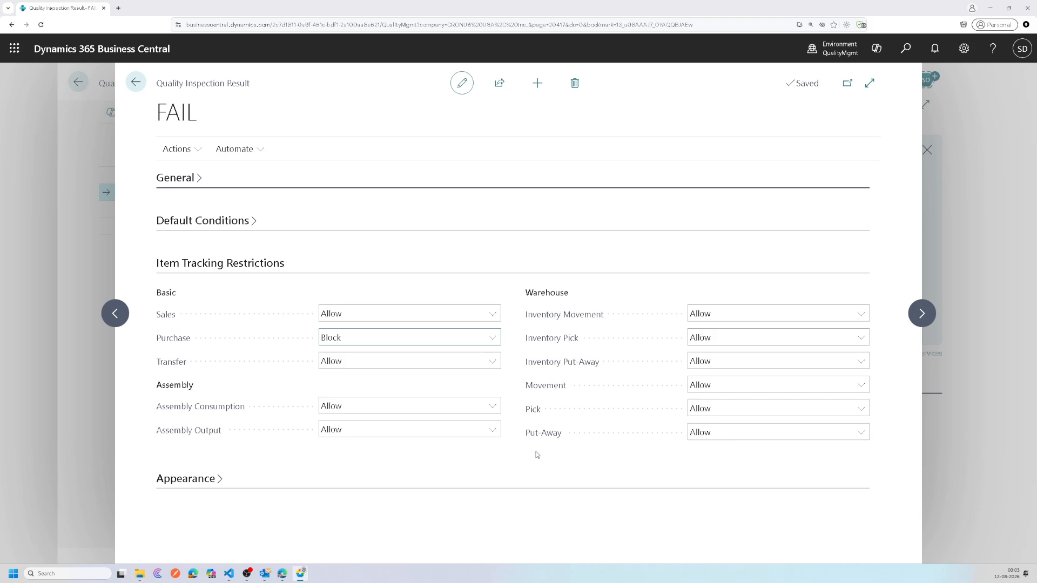
left_click(137, 83)
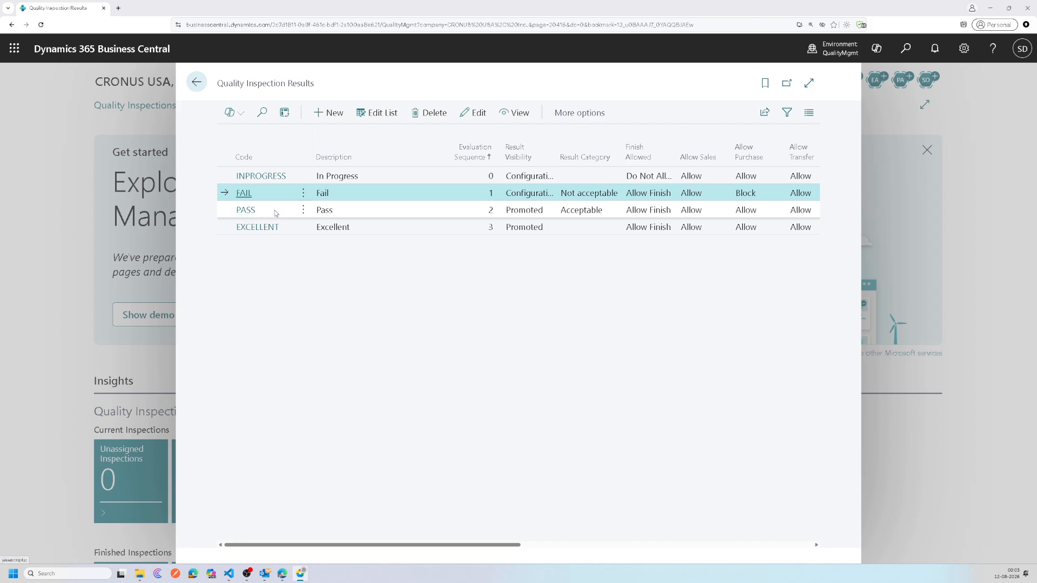
Delete the EXCELLENT result from the quality inspection results list
left_click(274, 212)
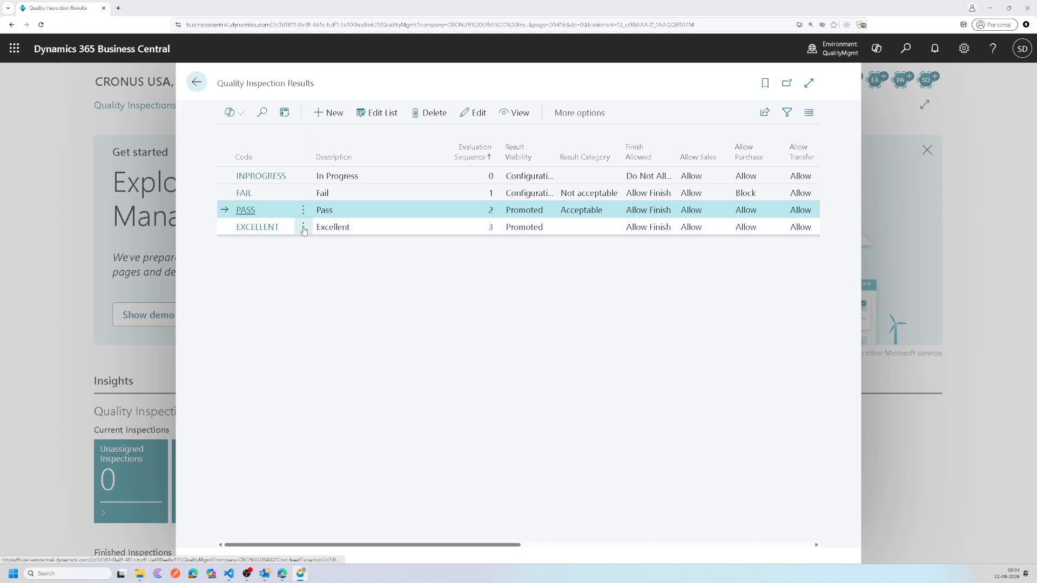
left_click(303, 228)
left_click(303, 229)
left_click(273, 290)
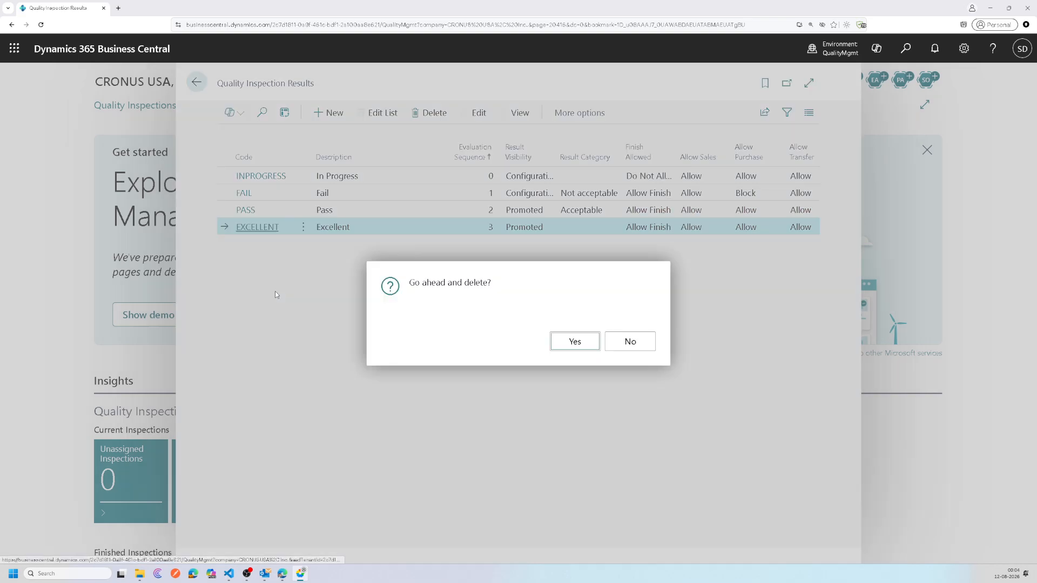
left_click(574, 341)
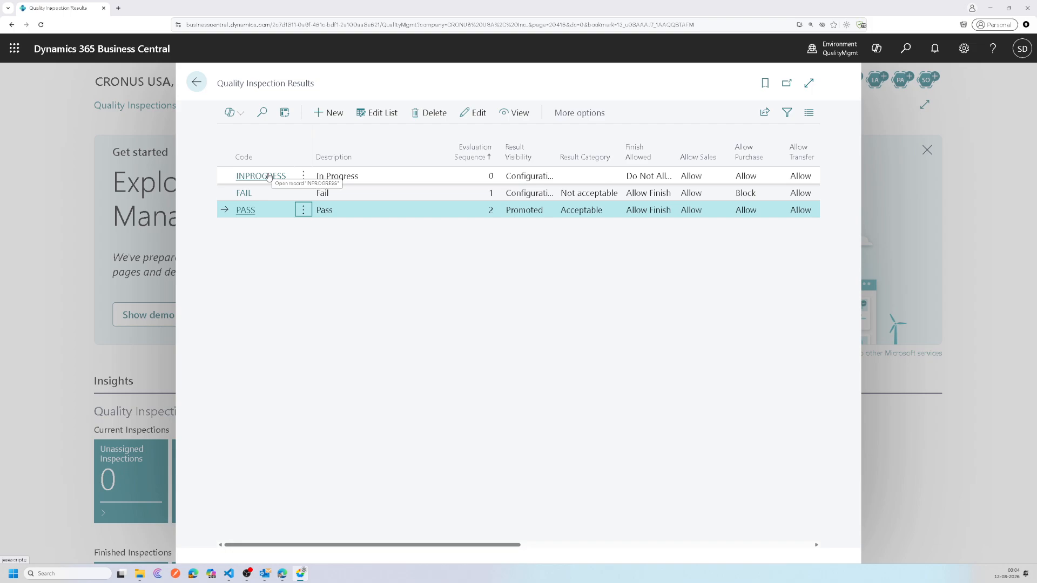
Widen the Result Visibility and Finish Allowed columns to show their full values
left_click(267, 193)
left_click(265, 212)
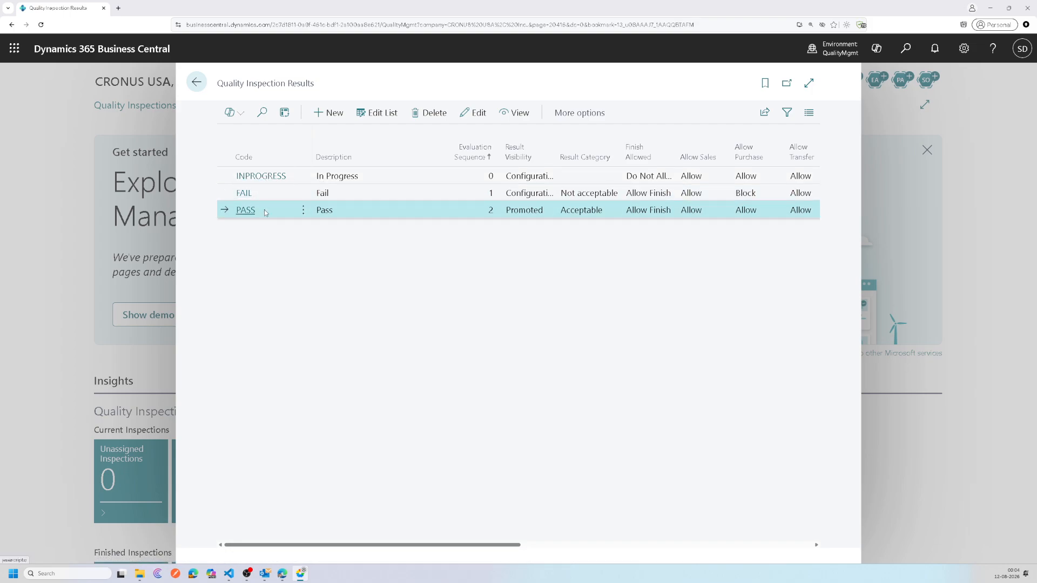
double_click(556, 162)
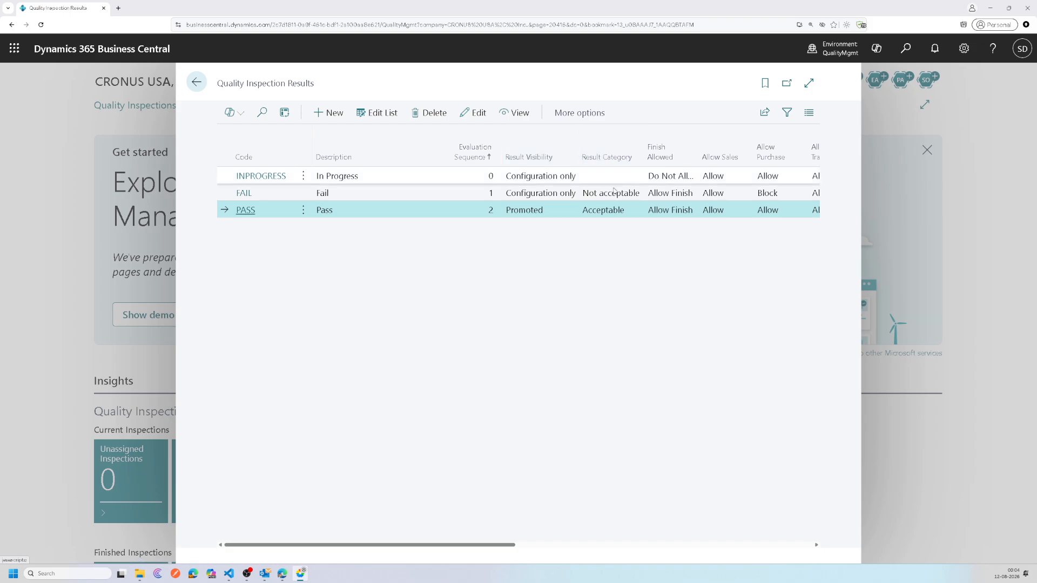
double_click(701, 135)
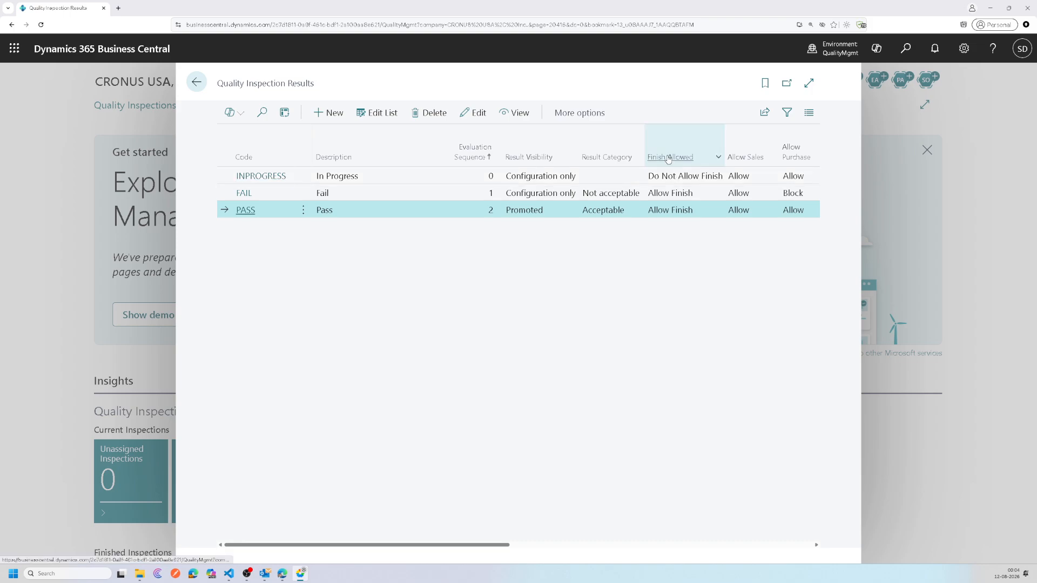
View the Finish Allowed options of the INPROGRESS result without changing the setting, and return to the results list
left_click(687, 182)
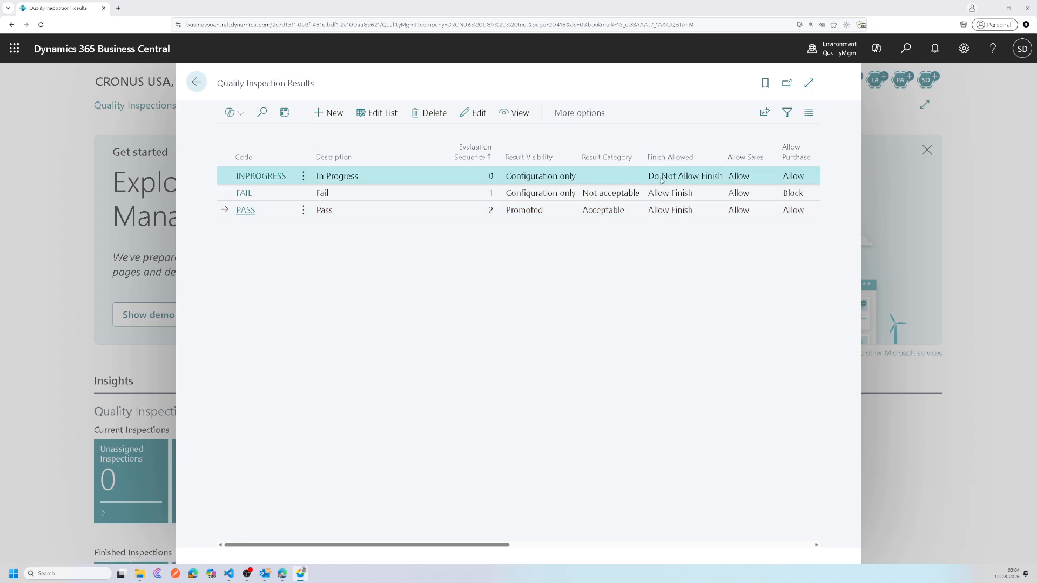
left_click(263, 185)
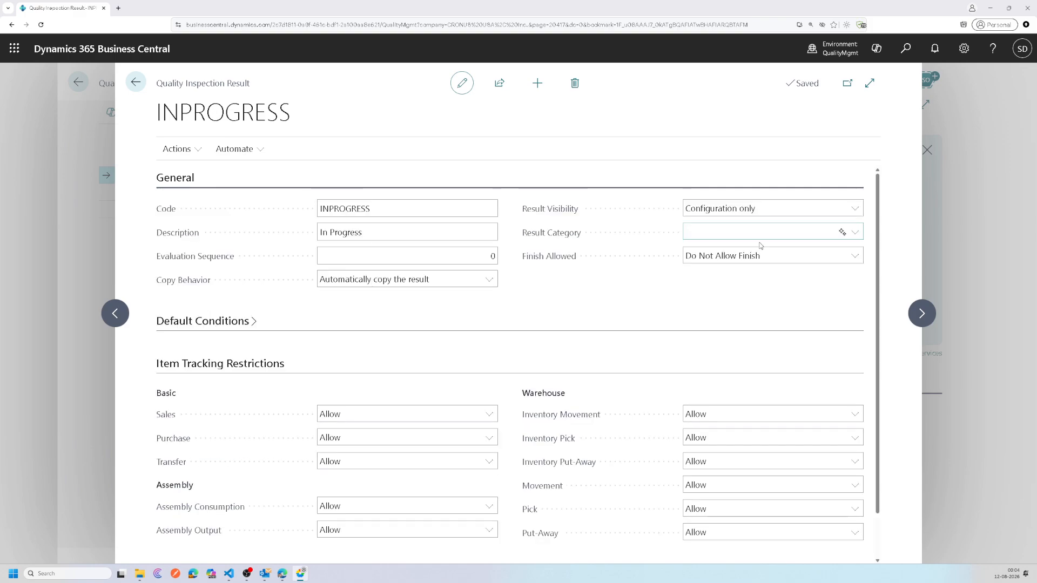
left_click(738, 258)
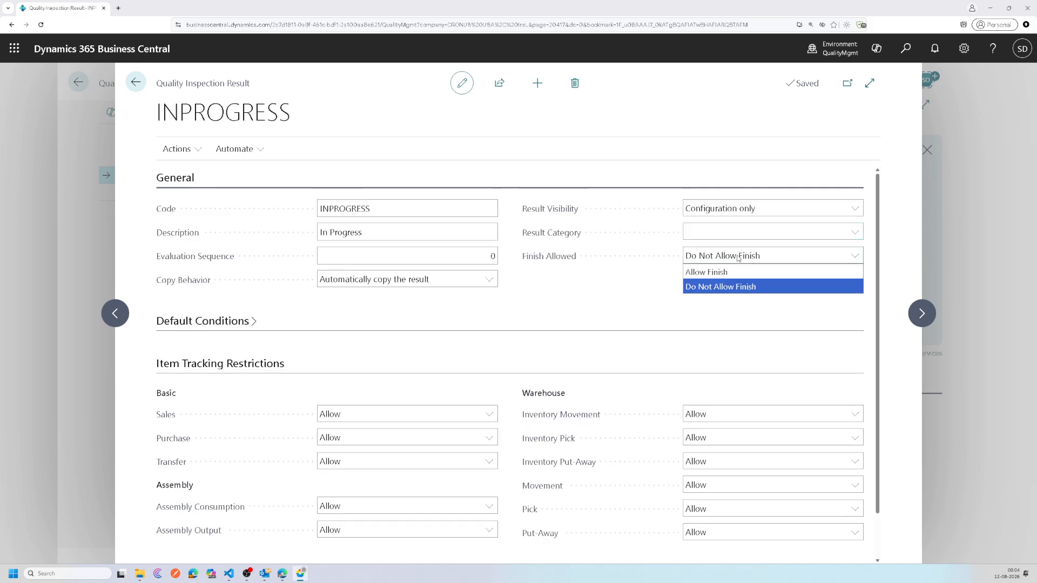
left_click(738, 258)
left_click(130, 83)
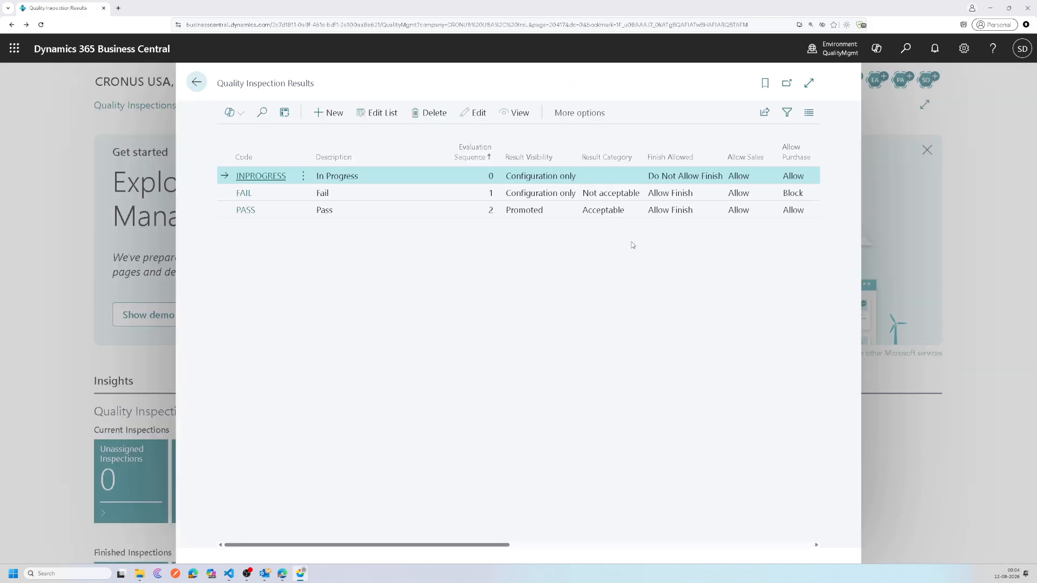
Compare the Finish Allowed settings of FAIL and PASS, and review the remaining Allow columns in the list
left_click(673, 197)
left_click(672, 212)
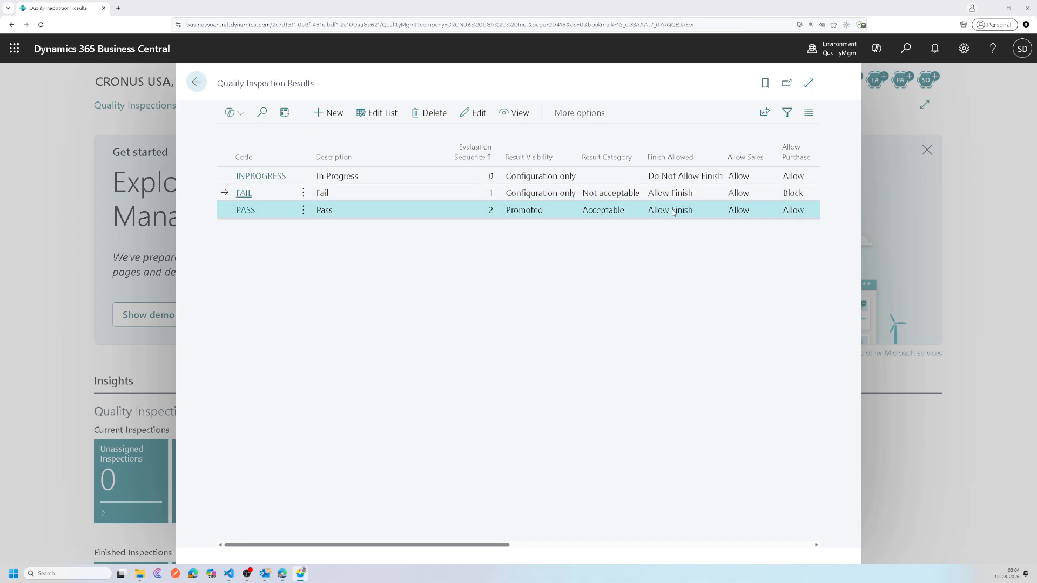
left_click_drag(478, 545, 588, 561)
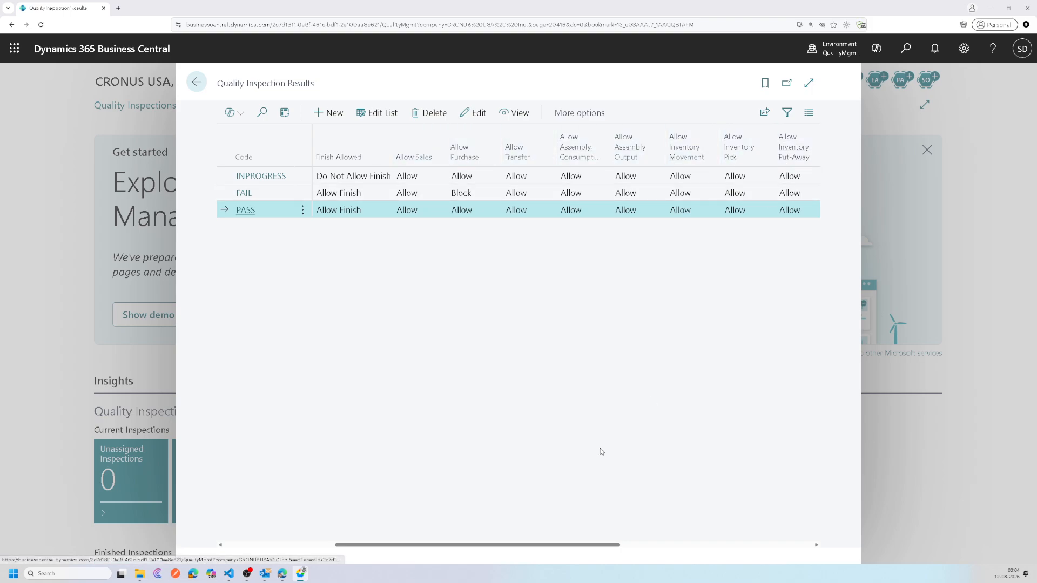
left_click_drag(612, 546, 506, 547)
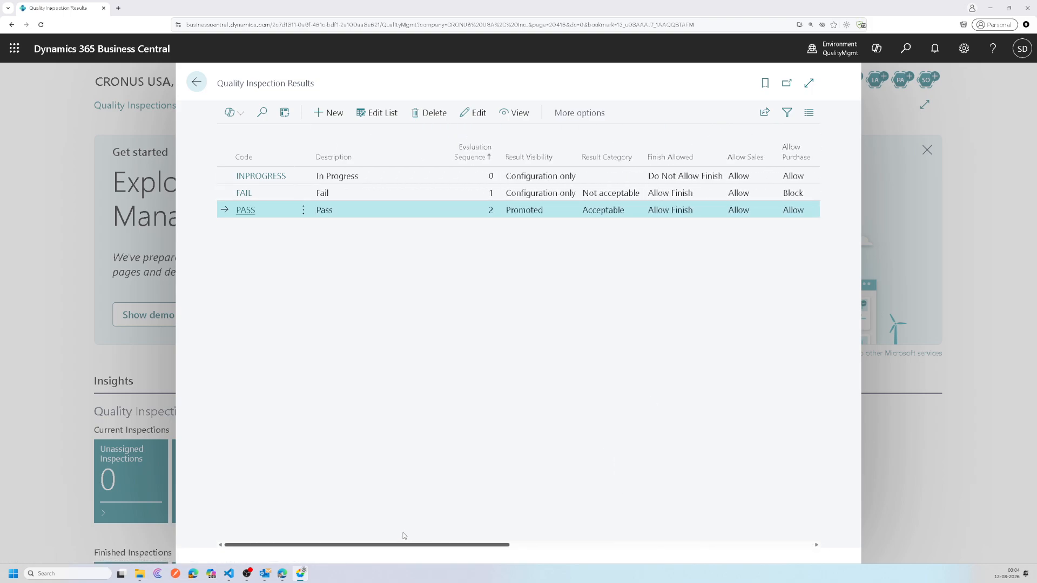
Edit the list directly and set Allow Sales to Block for the FAIL and INPROGRESS results
left_click(370, 114)
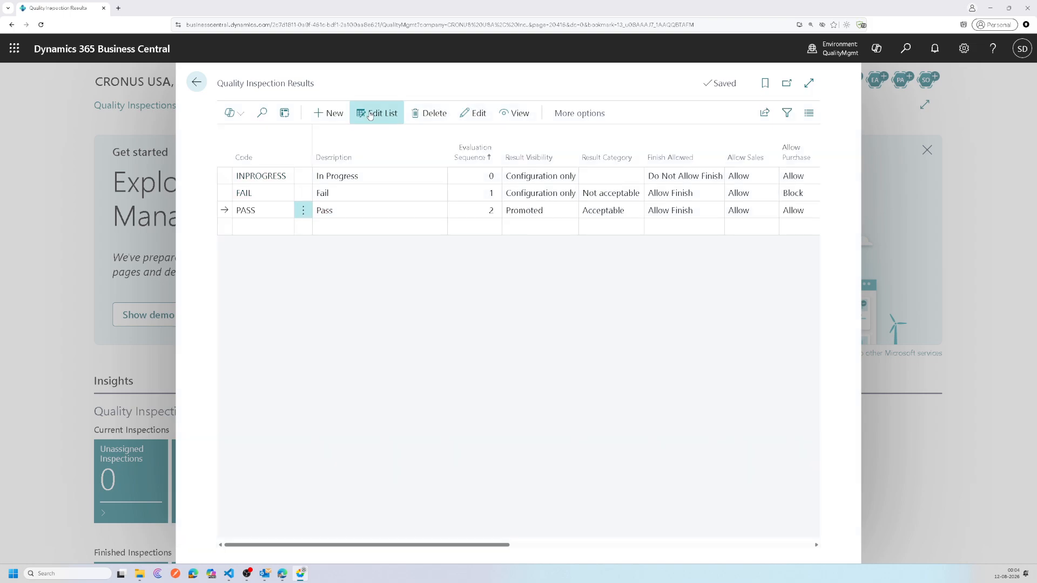
left_click(756, 190)
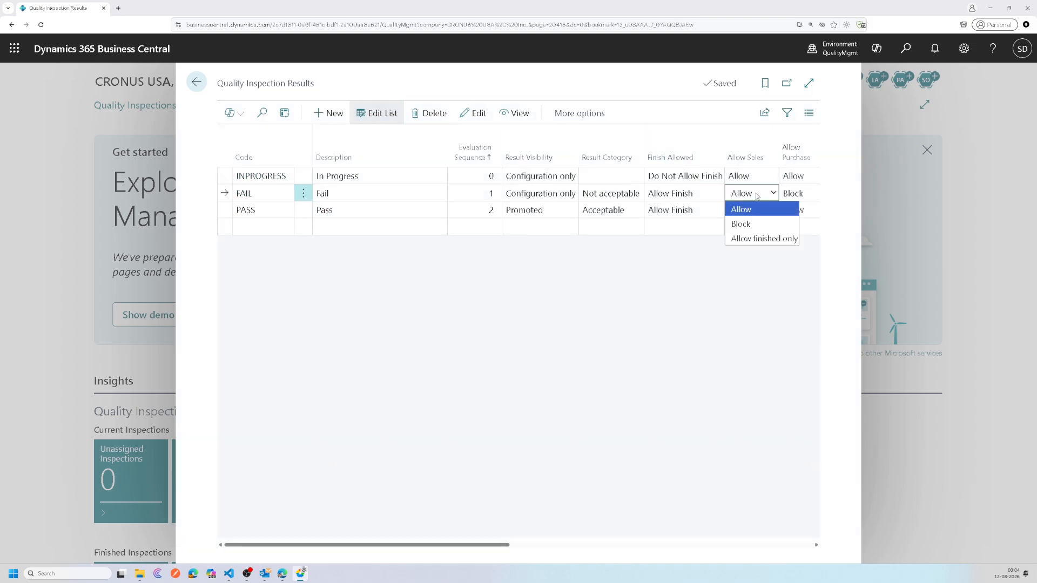
left_click(751, 223)
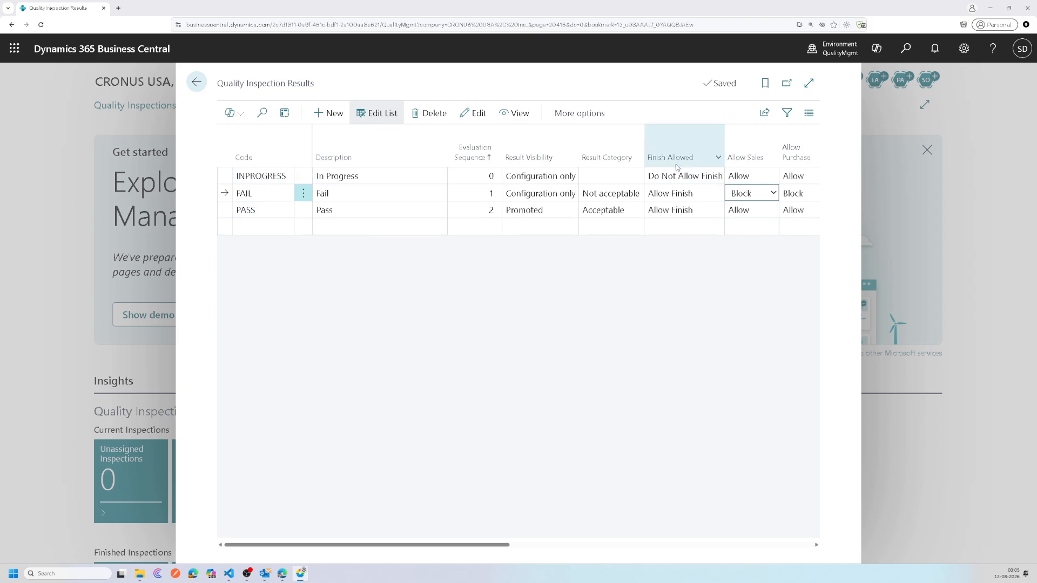
left_click(732, 179)
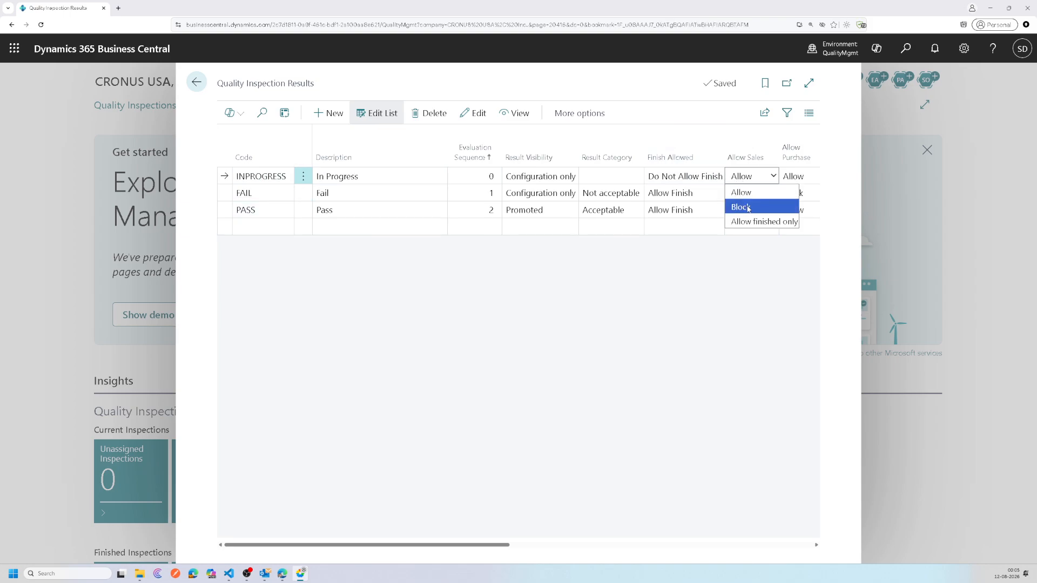
left_click(744, 207)
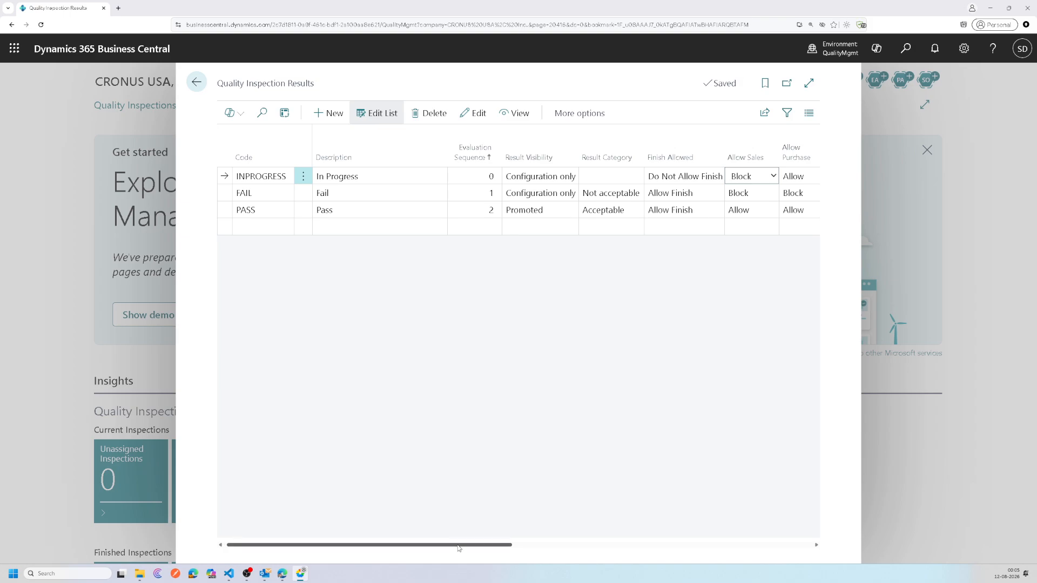
Set Allow Purchase to Block for the INPROGRESS result in the quality inspection results list
left_click_drag(457, 546, 532, 545)
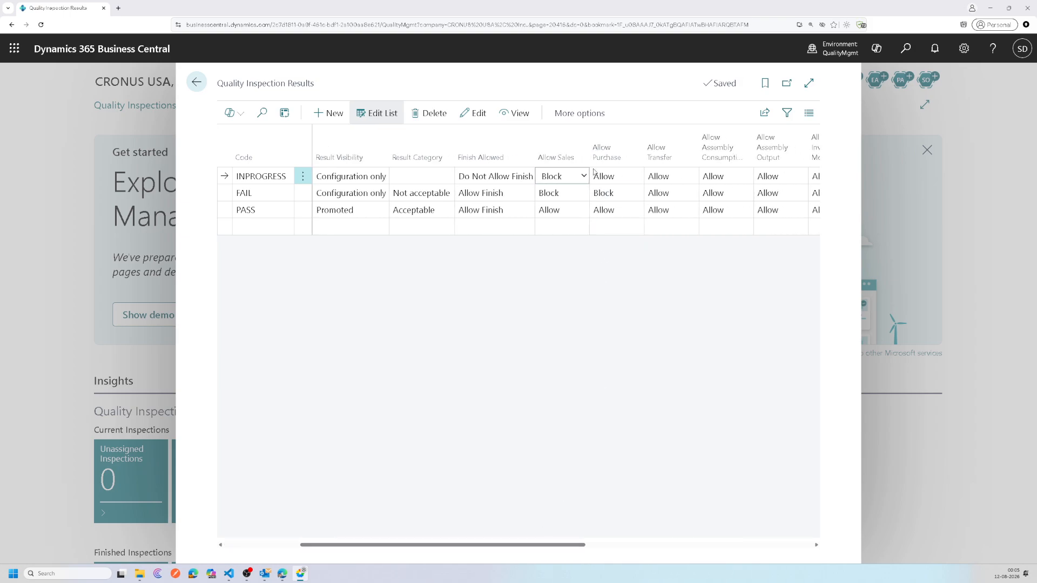
left_click(617, 177)
left_click(623, 207)
left_click(623, 198)
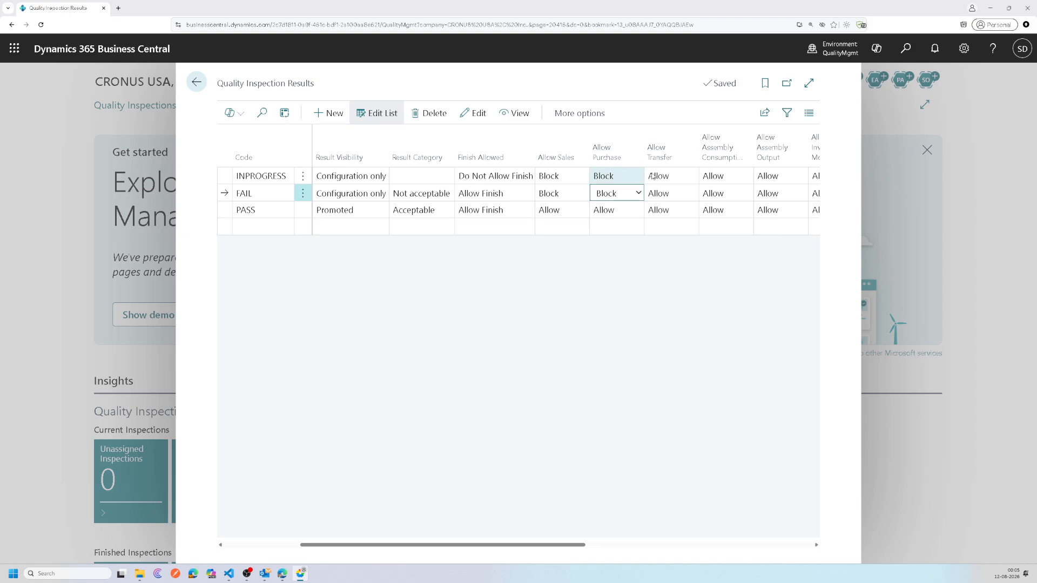
Set Allow Transfer to Block for both the INPROGRESS and FAIL results
left_click(668, 184)
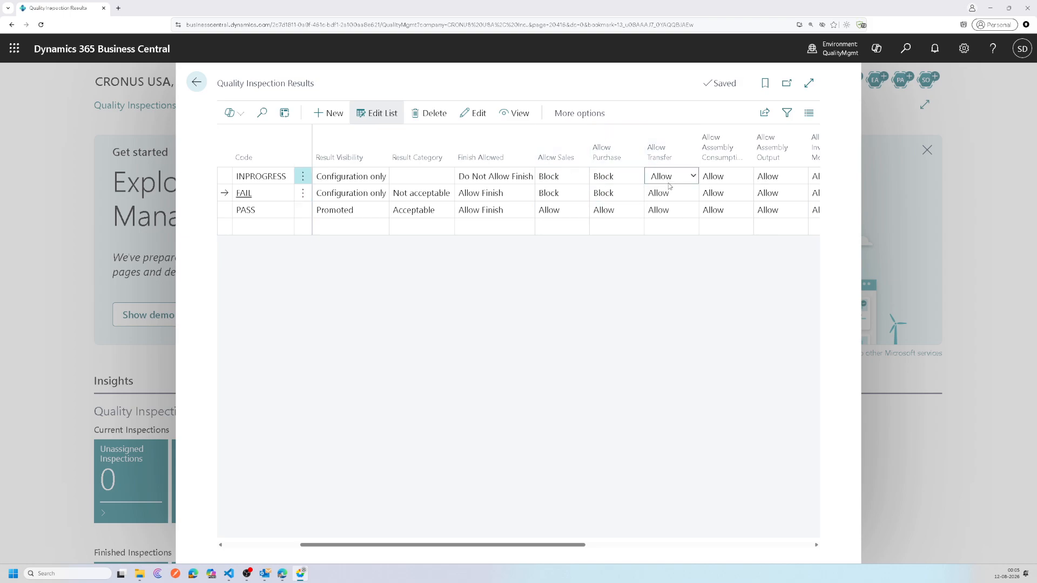
left_click(678, 186)
left_click(675, 205)
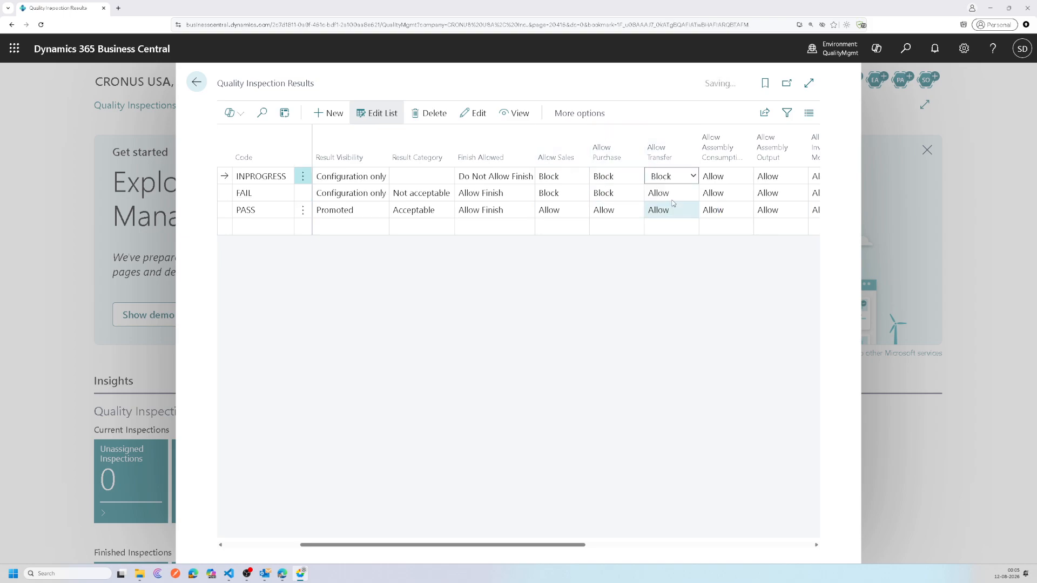
left_click(686, 195)
left_click(687, 197)
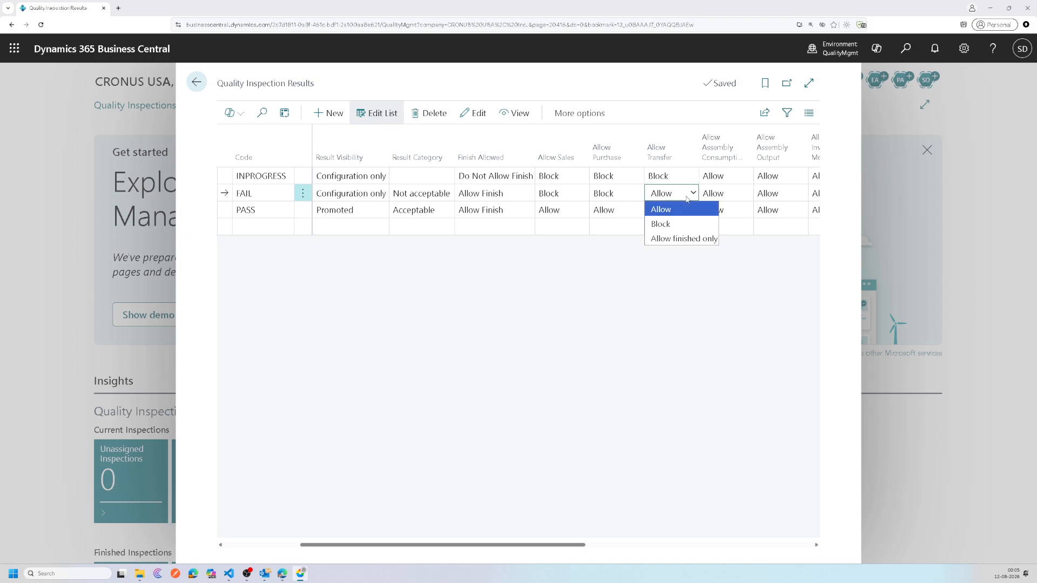
left_click(664, 222)
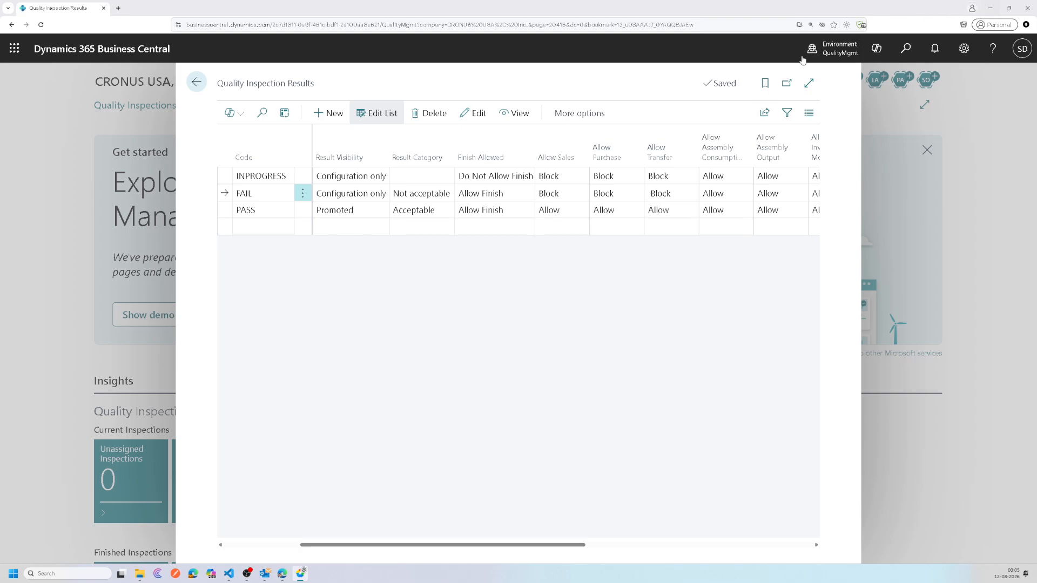
Close the Quality Inspection Results list
left_click_drag(322, 91, 198, 92)
left_click(196, 83)
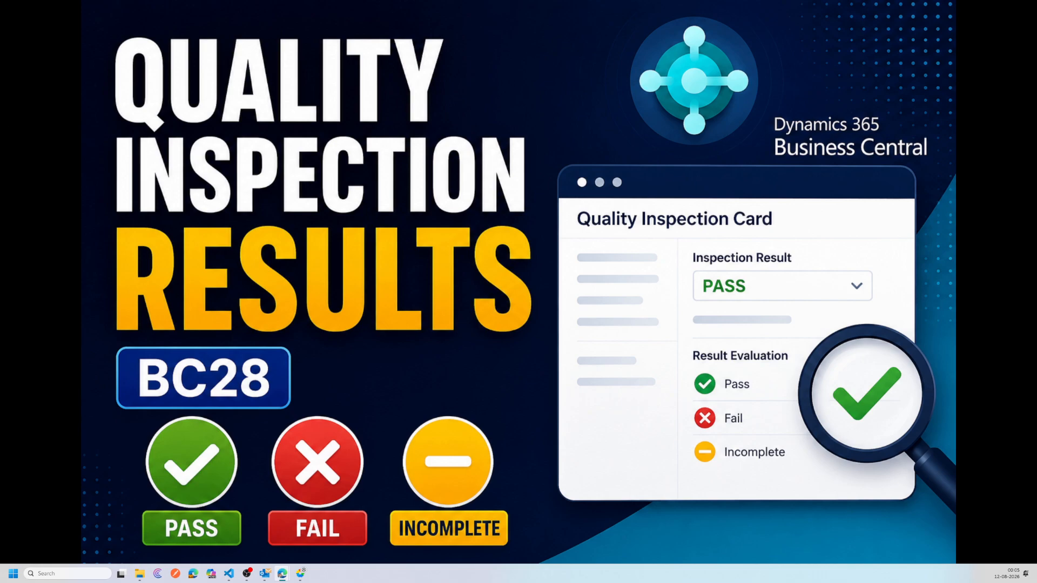
key("alt+Tab")
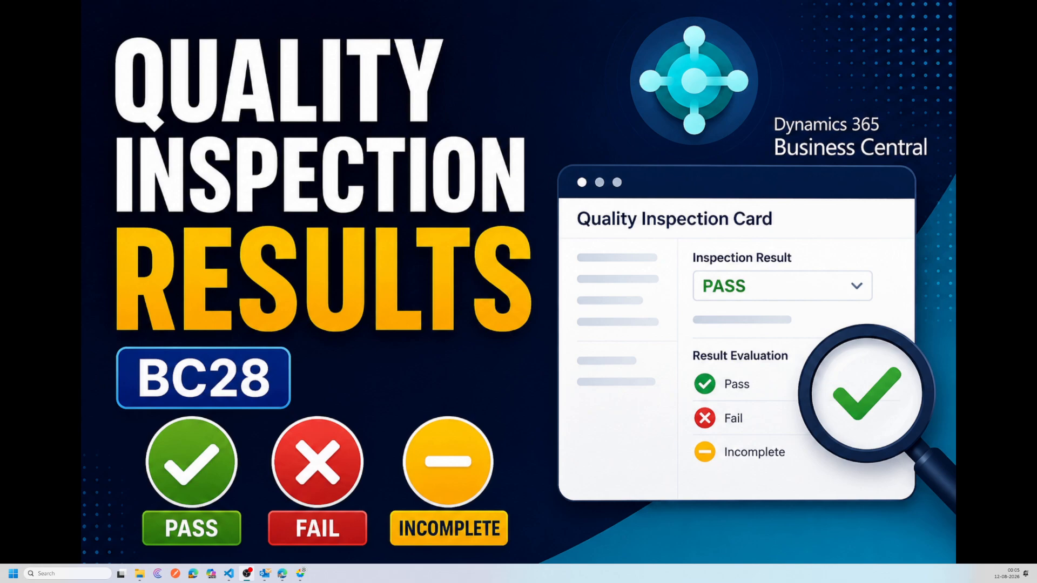